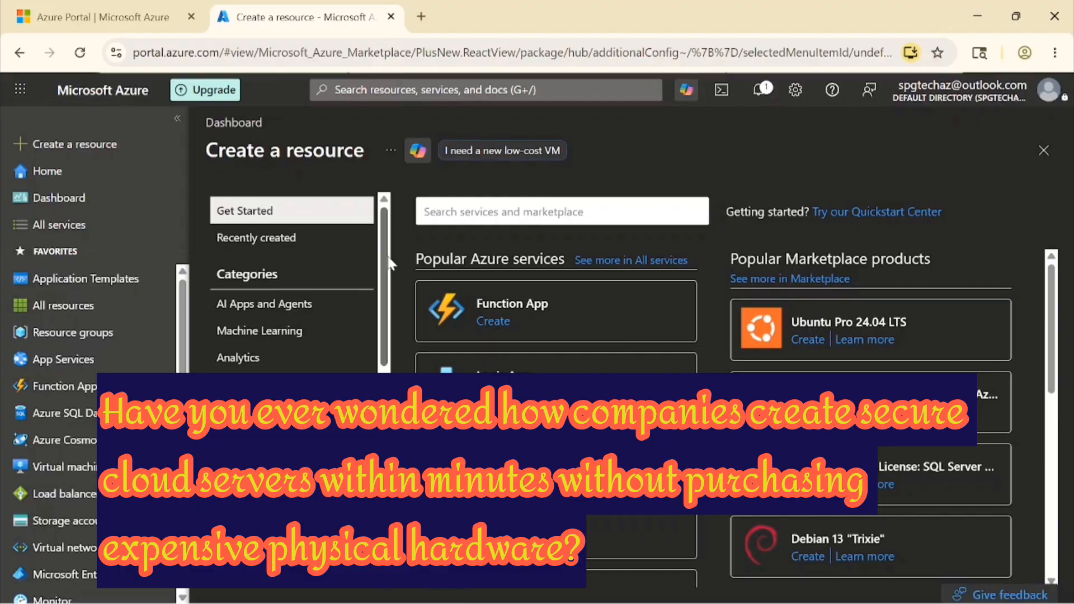
- Scroll the dashboard and start a search of Azure services and the marketplace
{"action": "left_click_drag", "start_coordinate": [389, 259], "coordinate": [393, 291]}
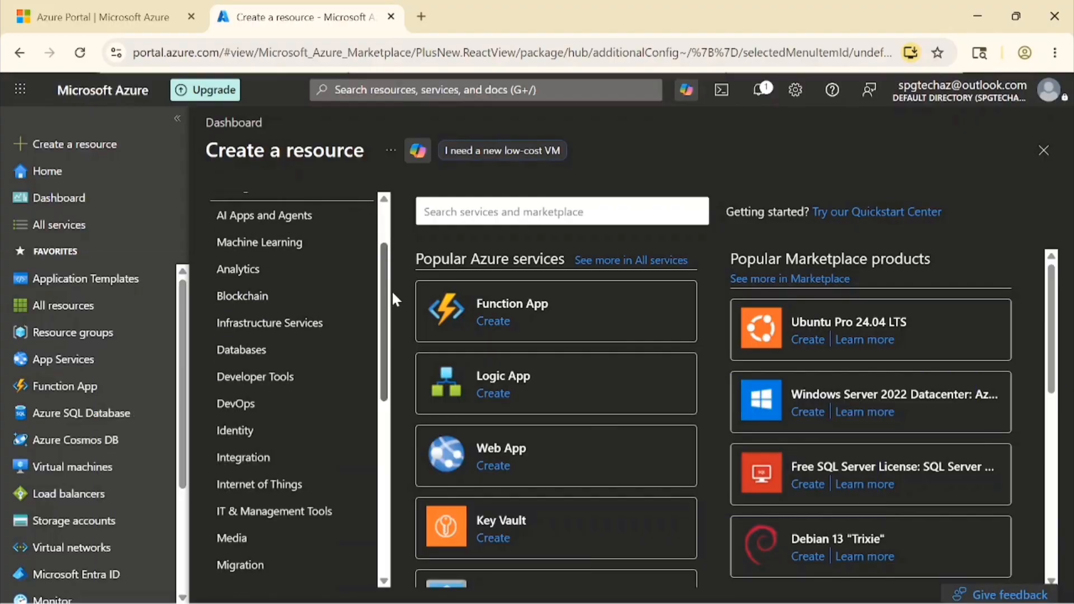
{"action": "left_click_drag", "start_coordinate": [393, 294], "coordinate": [398, 366]}
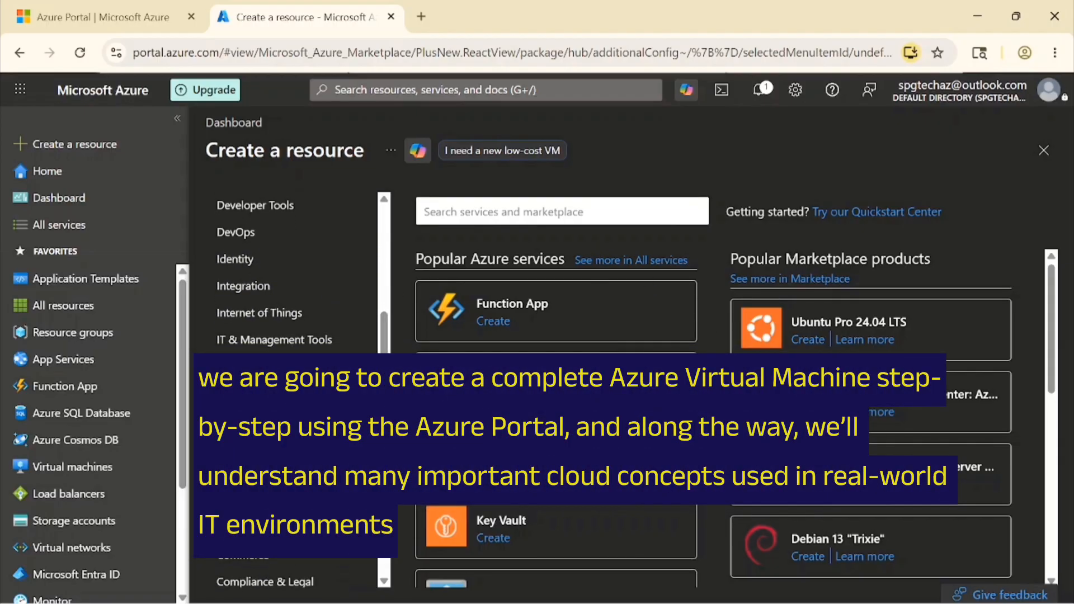
{"action": "left_click", "coordinate": [559, 211]}
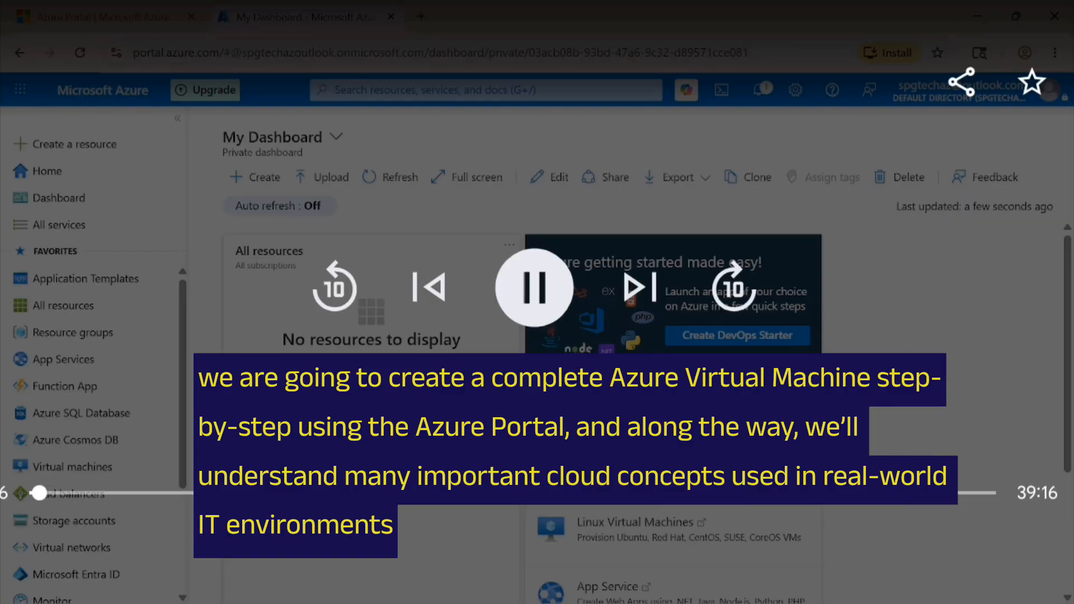
{"action": "left_click", "coordinate": [734, 288]}
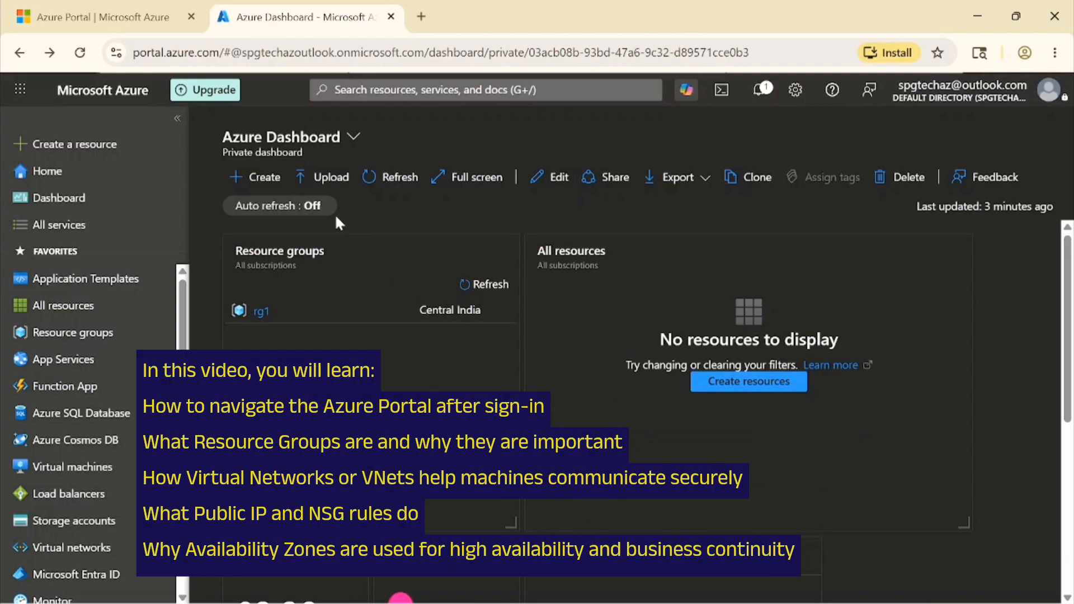
- Refresh the dashboard tiles, check the dashboard list without switching, then go to Create a resource
{"action": "left_click", "coordinate": [386, 180]}
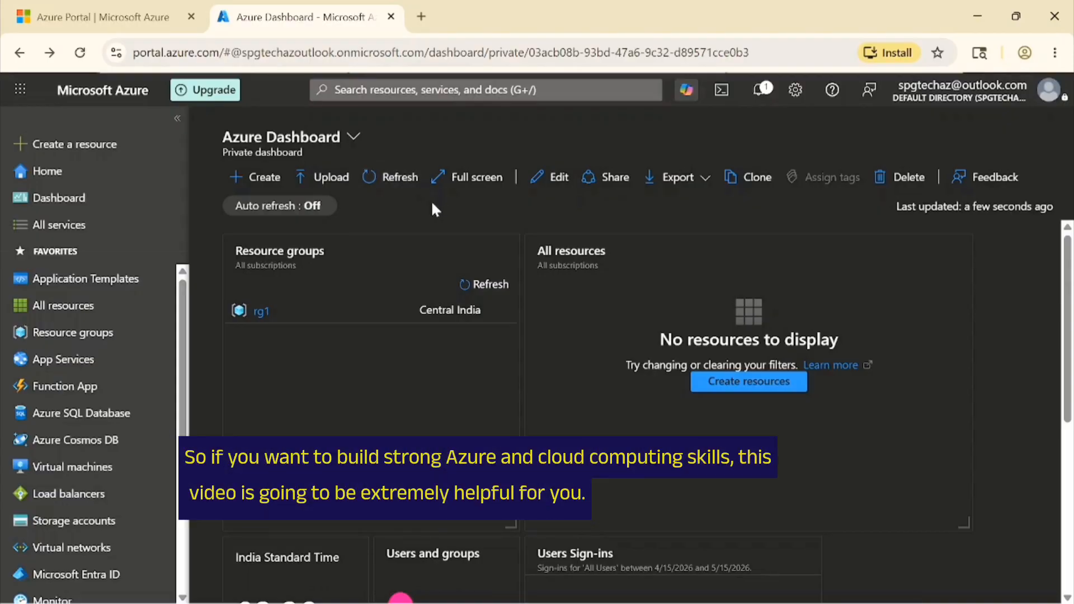
{"action": "left_click", "coordinate": [354, 137]}
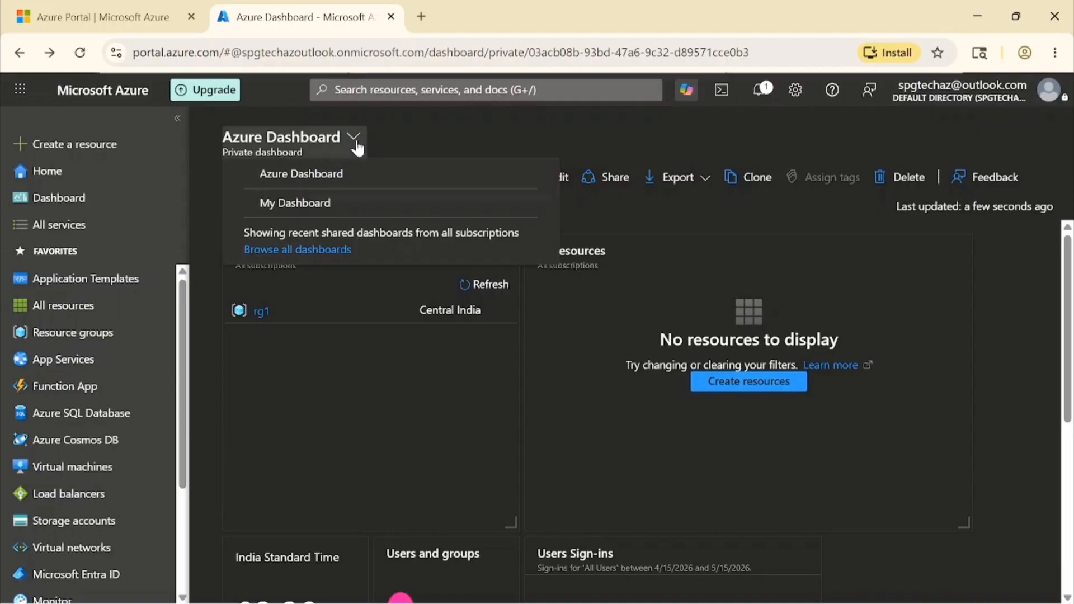
{"action": "left_click", "coordinate": [332, 178]}
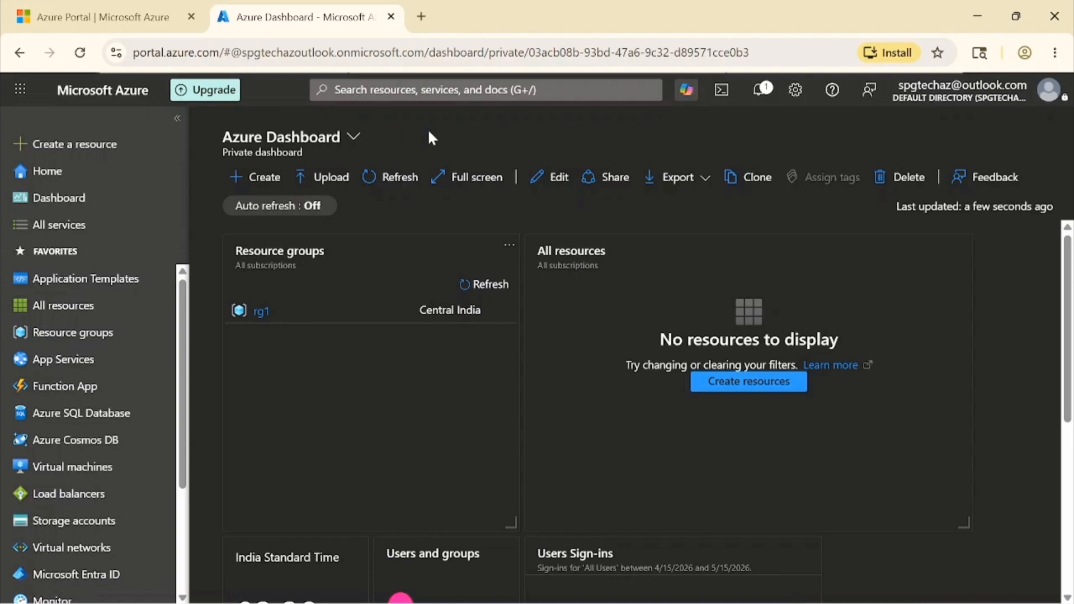
{"action": "left_click", "coordinate": [40, 146]}
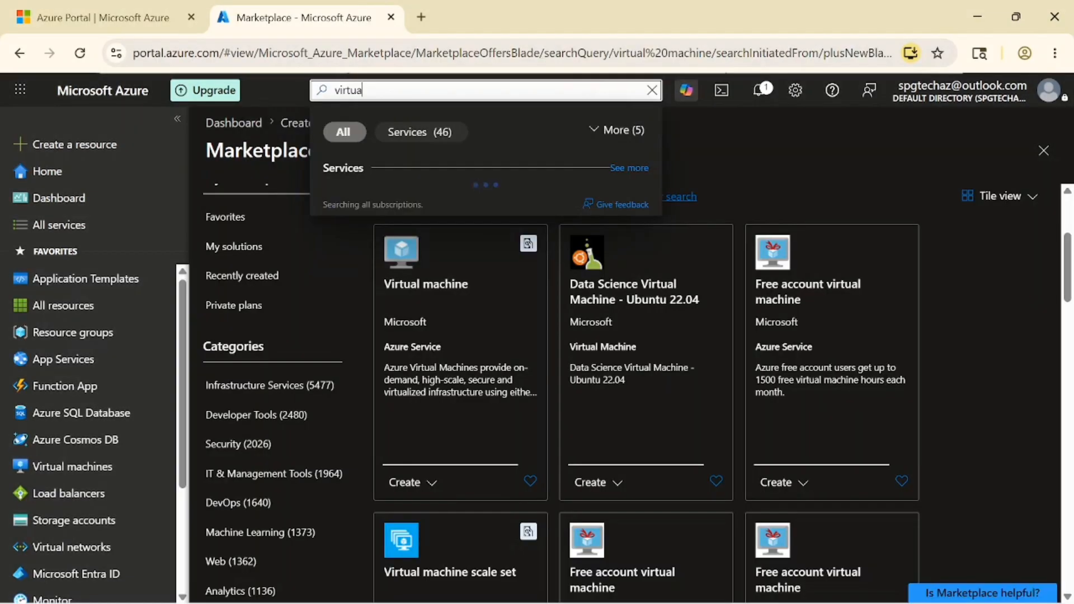
- Search for 'virtual' and go to the Virtual machines service page
{"action": "type", "text": "l"}
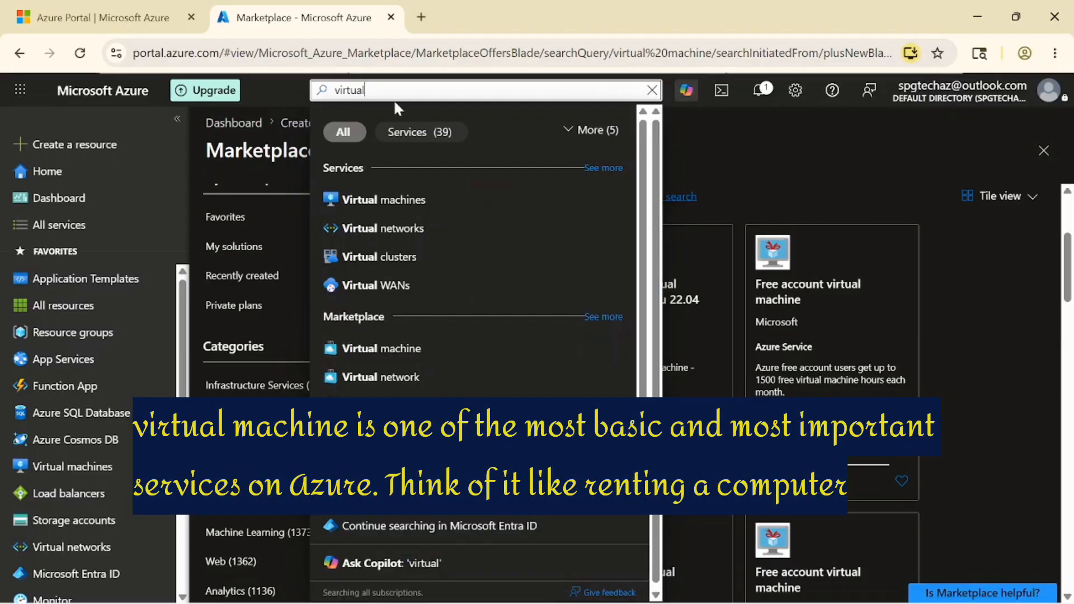
{"action": "left_click", "coordinate": [380, 210]}
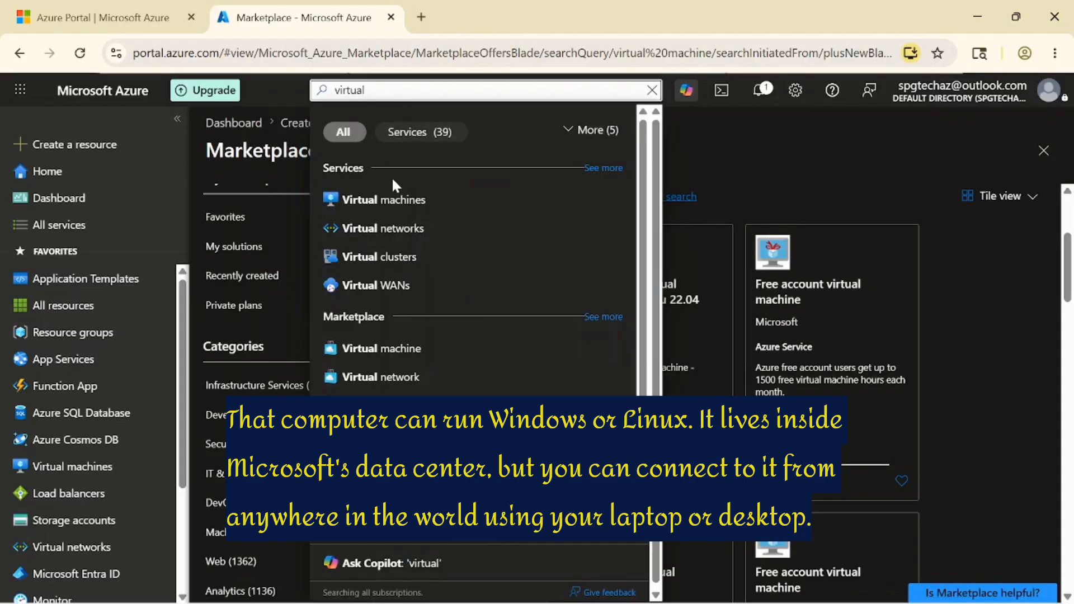
{"action": "left_click", "coordinate": [381, 206]}
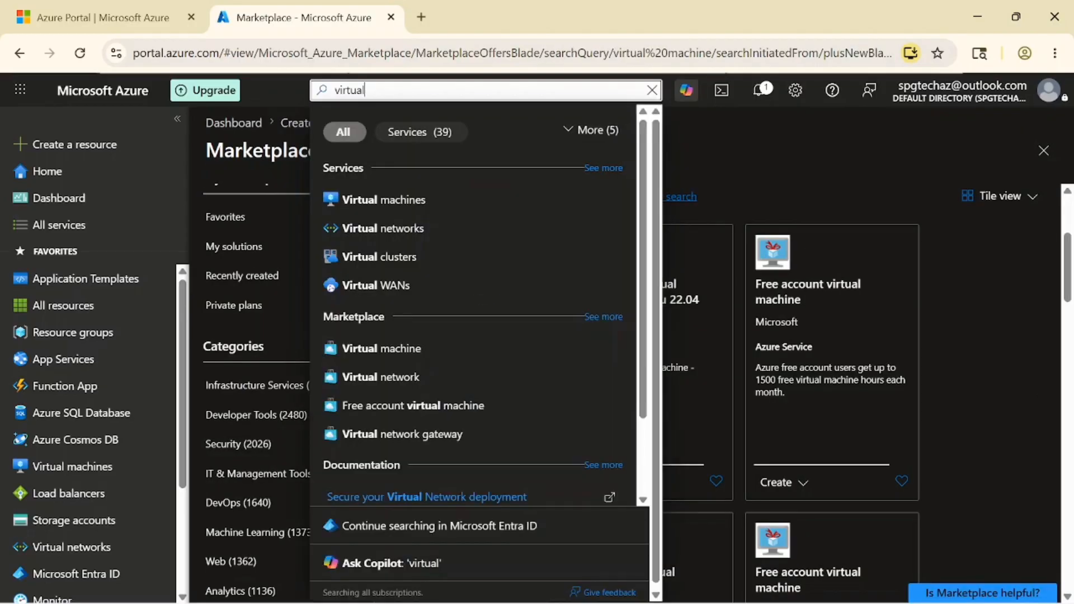
{"action": "left_click", "coordinate": [383, 210]}
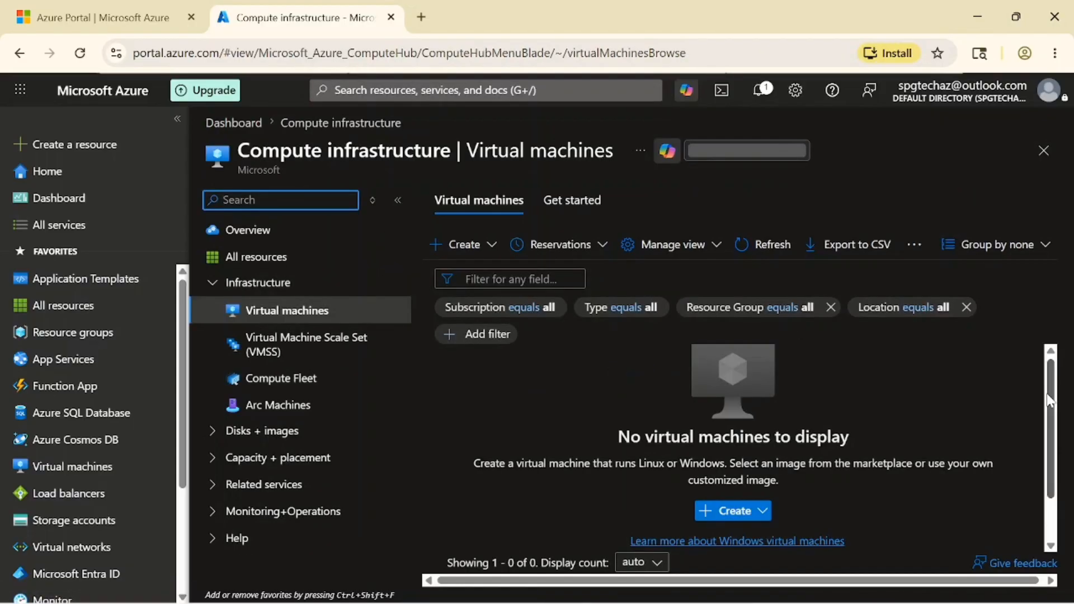
- From the Create menu on Virtual machines, start a new single virtual machine
{"action": "left_click_drag", "start_coordinate": [1050, 402], "coordinate": [1050, 411]}
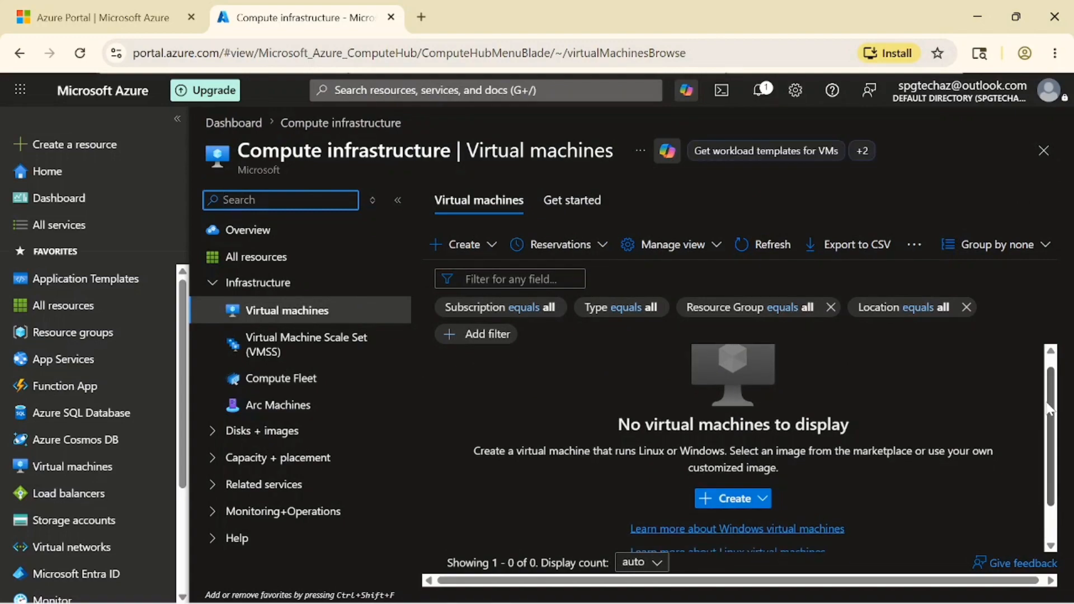
{"action": "left_click", "coordinate": [491, 248]}
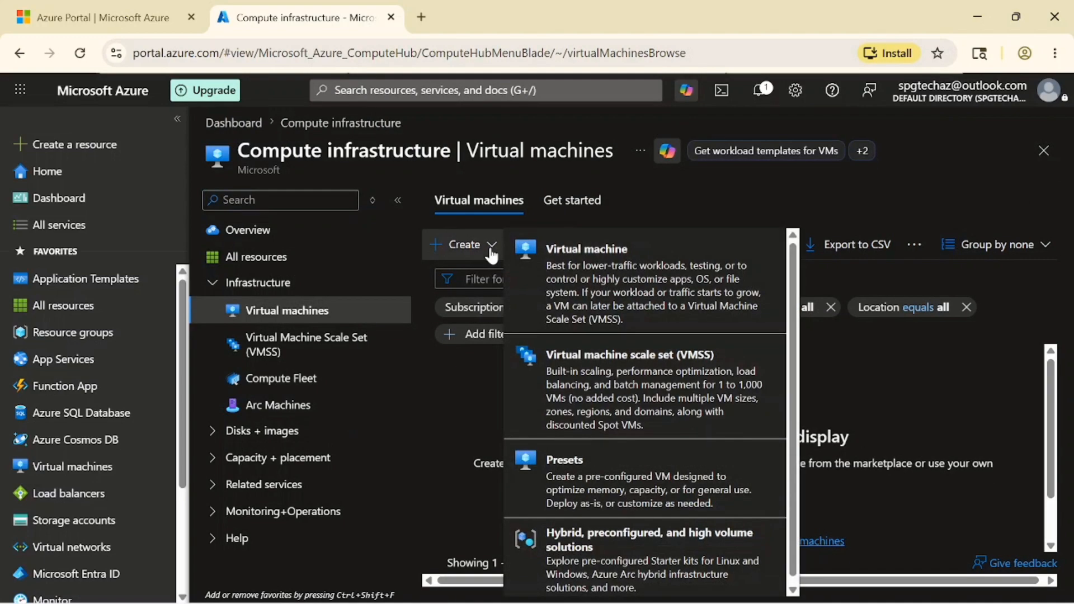
{"action": "left_click", "coordinate": [640, 292]}
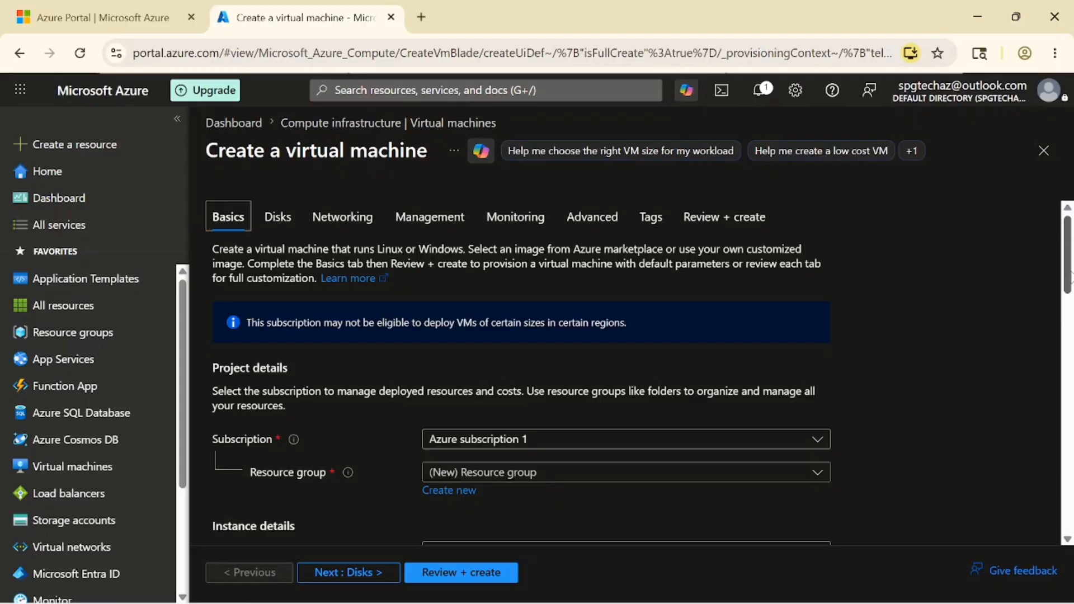
{"action": "left_click", "coordinate": [1071, 277]}
{"action": "left_click_drag", "start_coordinate": [1071, 272], "coordinate": [1071, 273]}
{"action": "left_click_drag", "start_coordinate": [1068, 263], "coordinate": [1070, 311]}
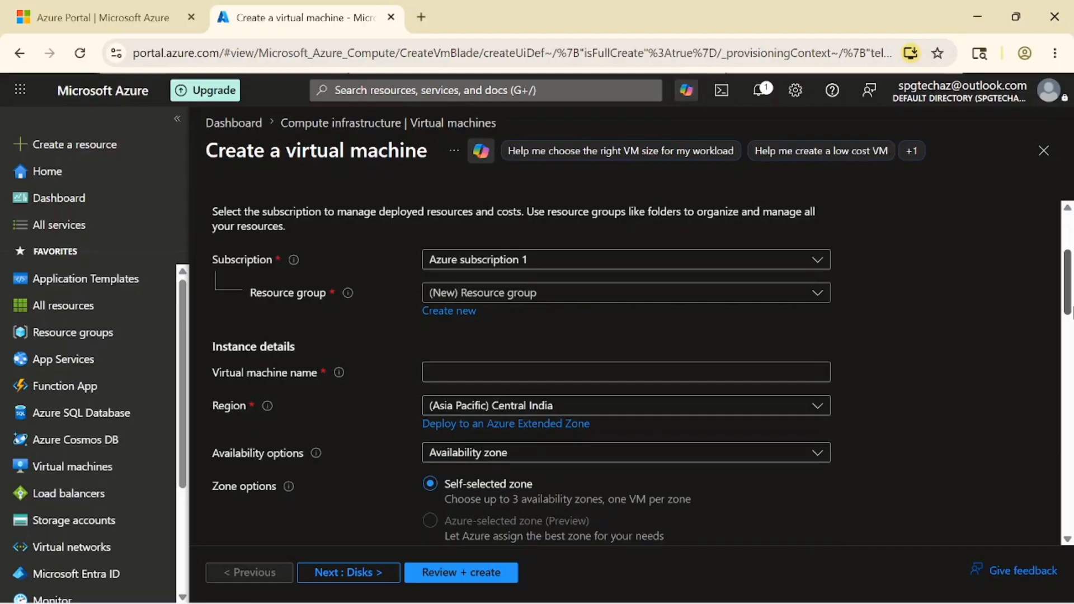
- Select rg1 as the new VM's resource group under Azure subscription 1
{"action": "left_click", "coordinate": [510, 294]}
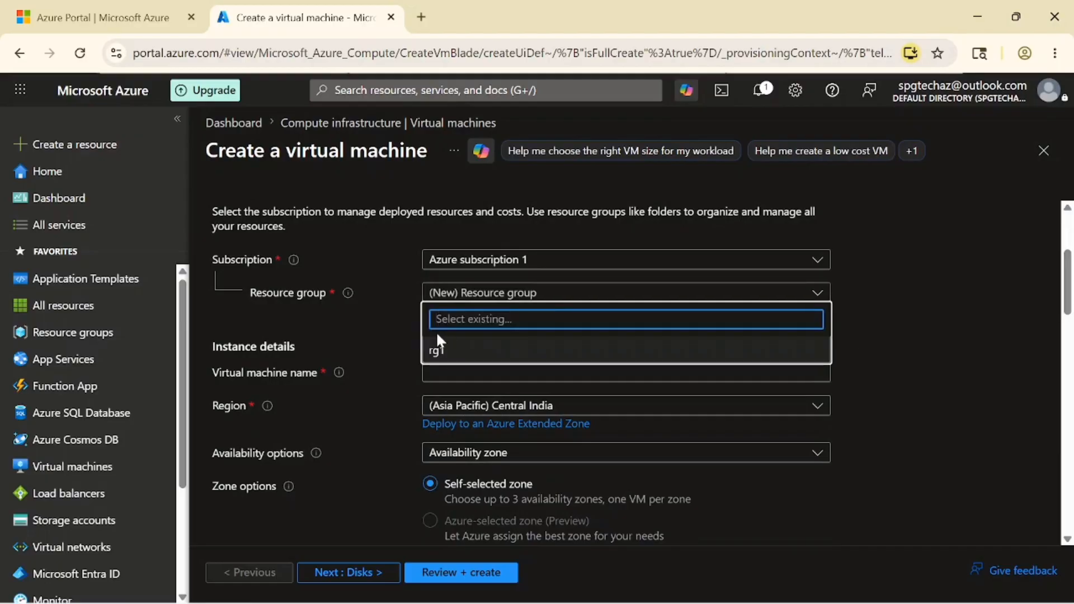
{"action": "left_click", "coordinate": [438, 357]}
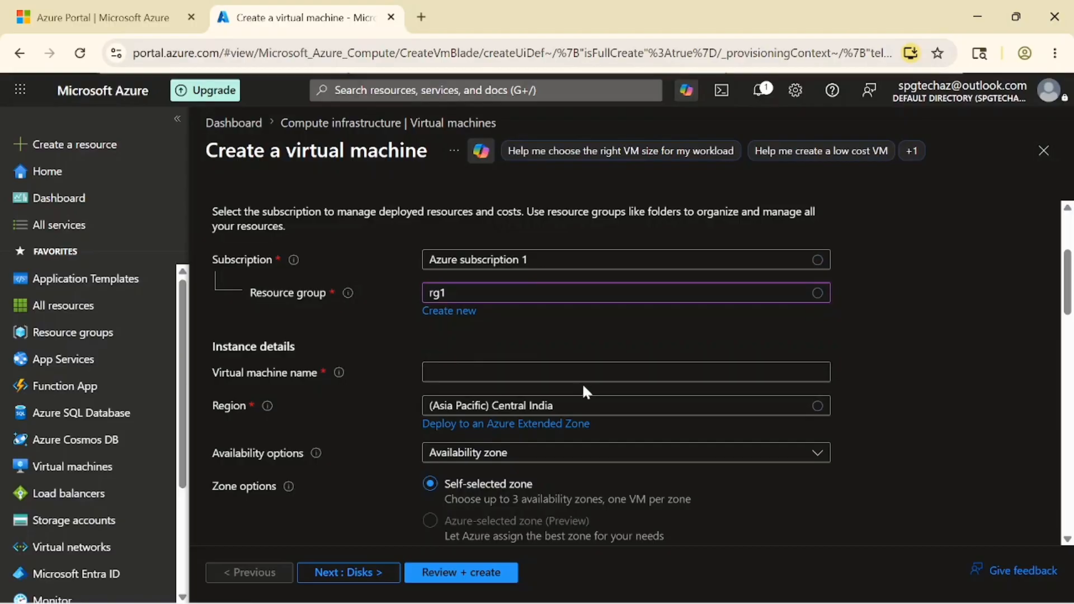
{"action": "left_click", "coordinate": [582, 373]}
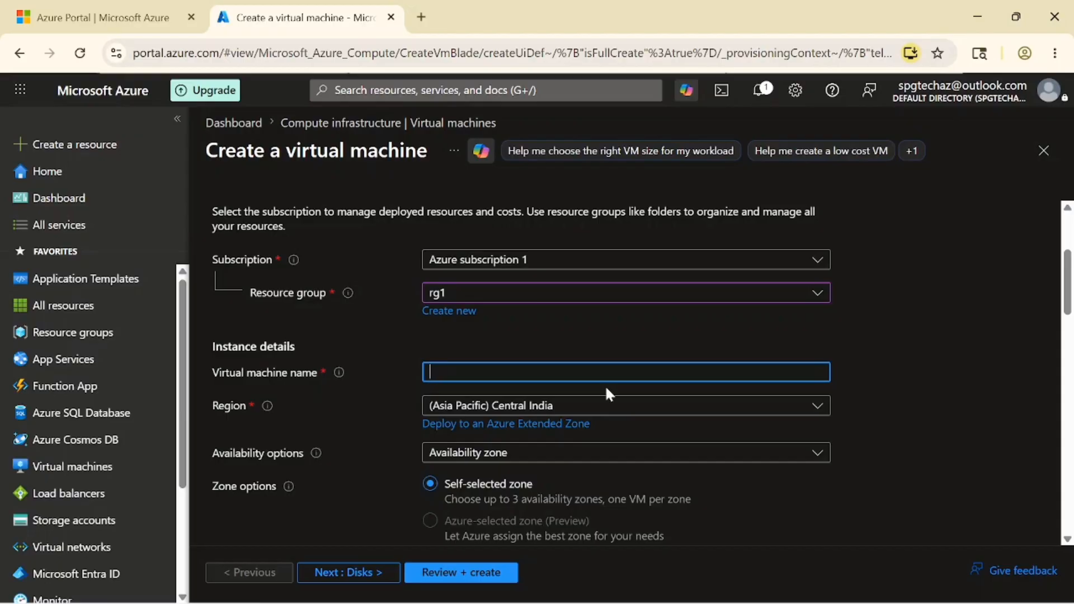
- Enter 'user1' as the virtual machine name and let it validate
{"action": "type", "text": "user1"}
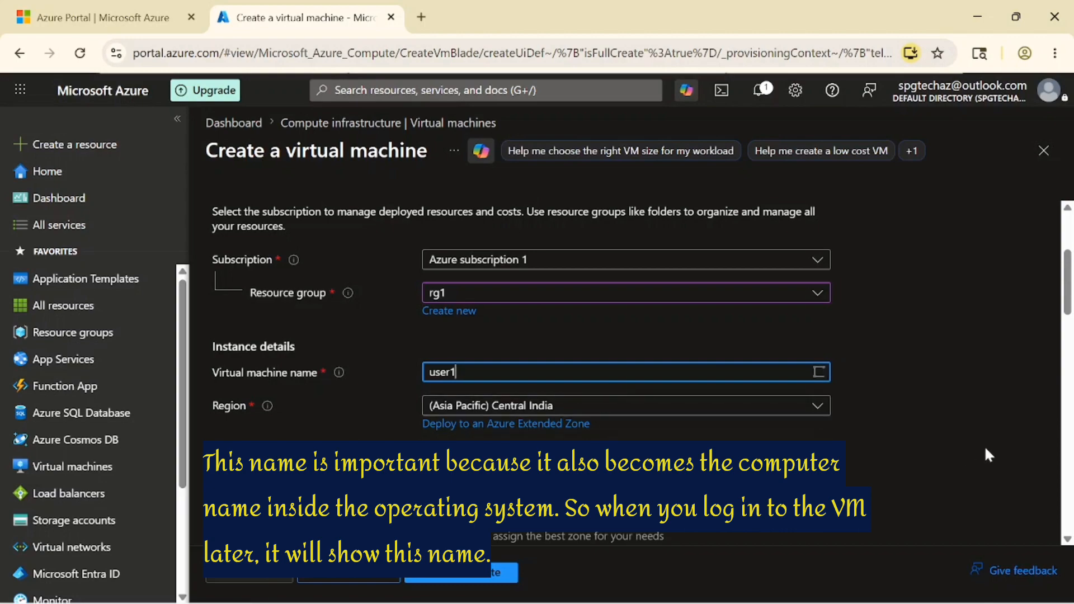
{"action": "left_click", "coordinate": [994, 427]}
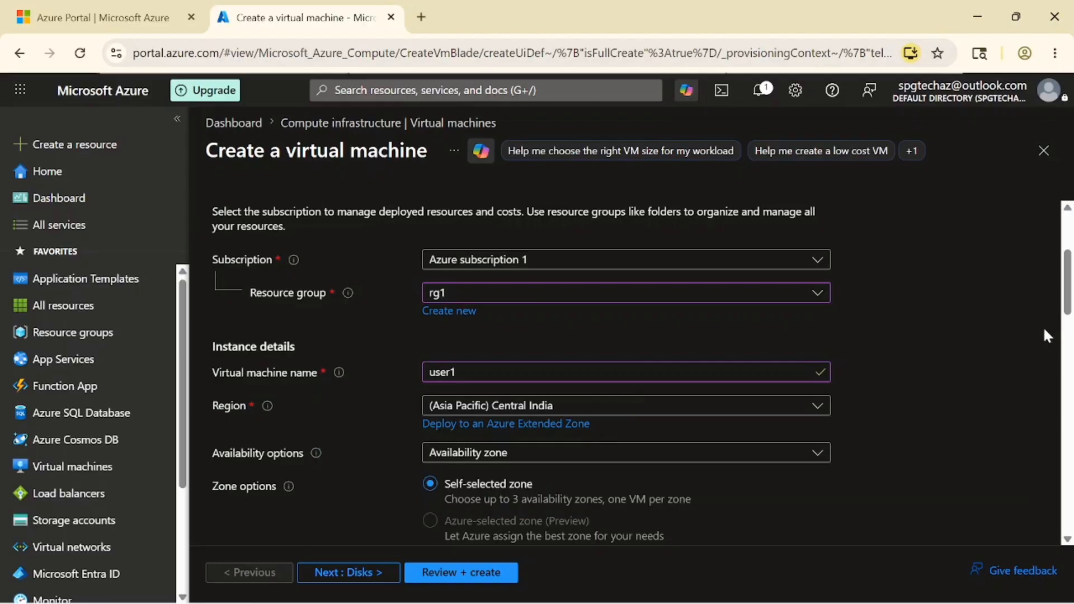
- Keep availability Zone 1 as the only zone for the VM
{"action": "scroll", "coordinate": [1055, 316], "scroll_direction": "down", "scroll_amount": 3}
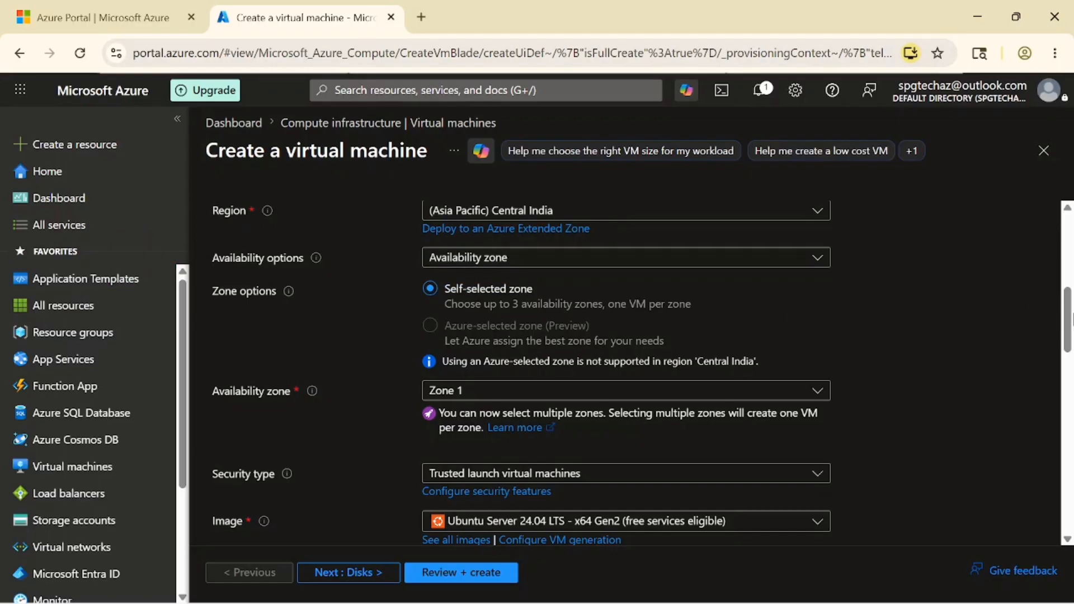
{"action": "left_click", "coordinate": [539, 265]}
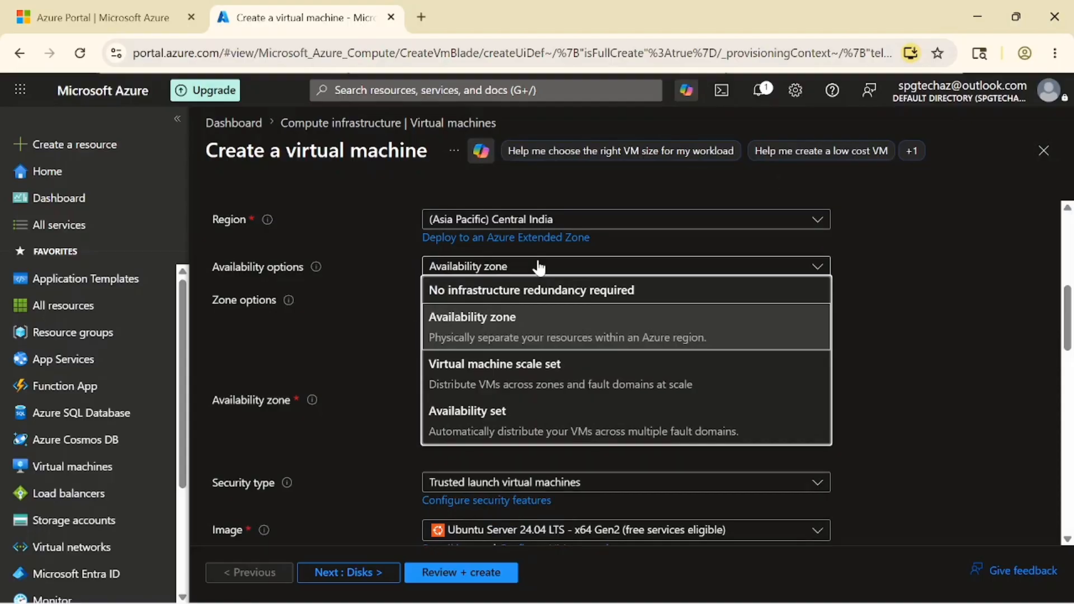
{"action": "scroll", "coordinate": [539, 267], "scroll_direction": "down", "scroll_amount": 1}
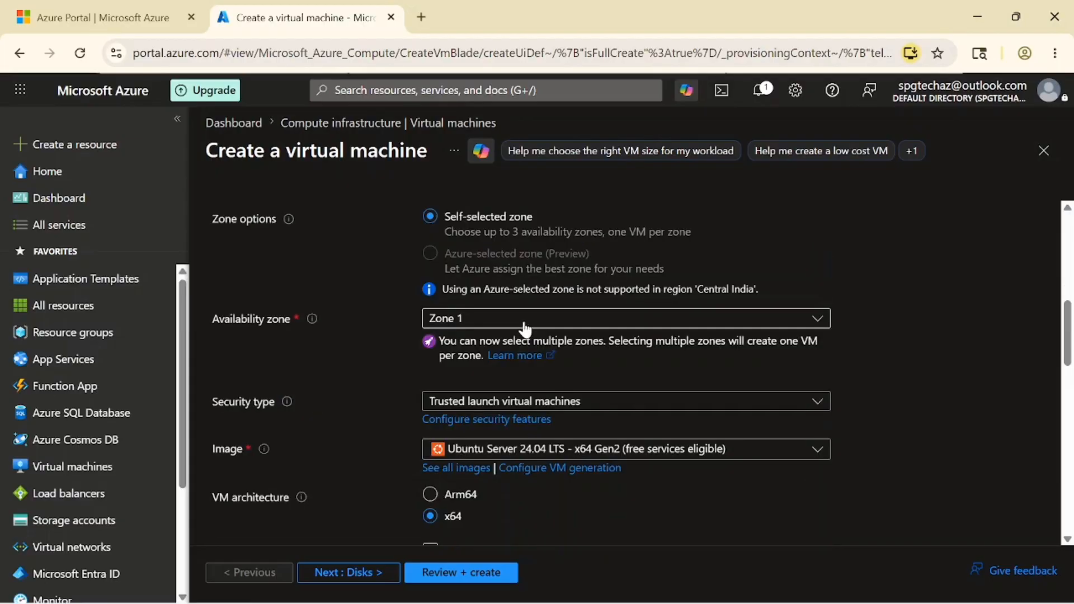
{"action": "left_click", "coordinate": [525, 319]}
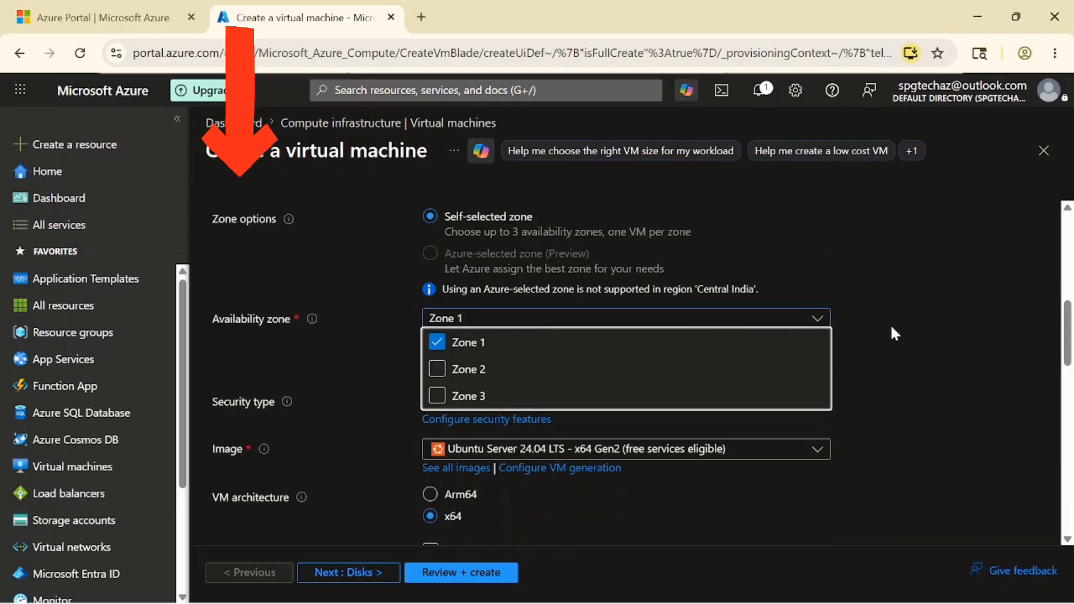
{"action": "left_click", "coordinate": [930, 333]}
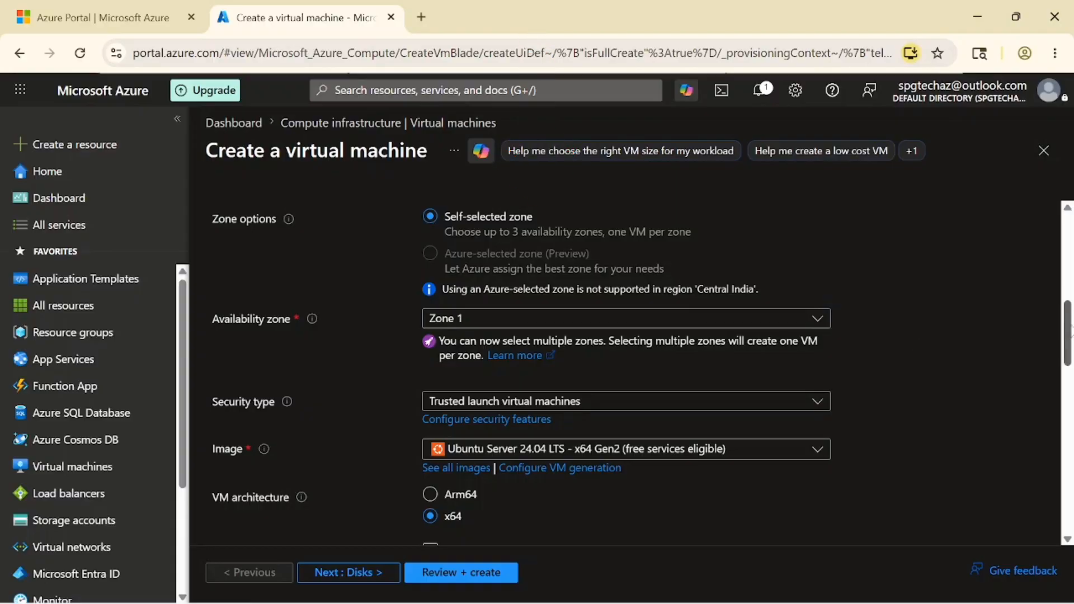
{"action": "left_click", "coordinate": [817, 320]}
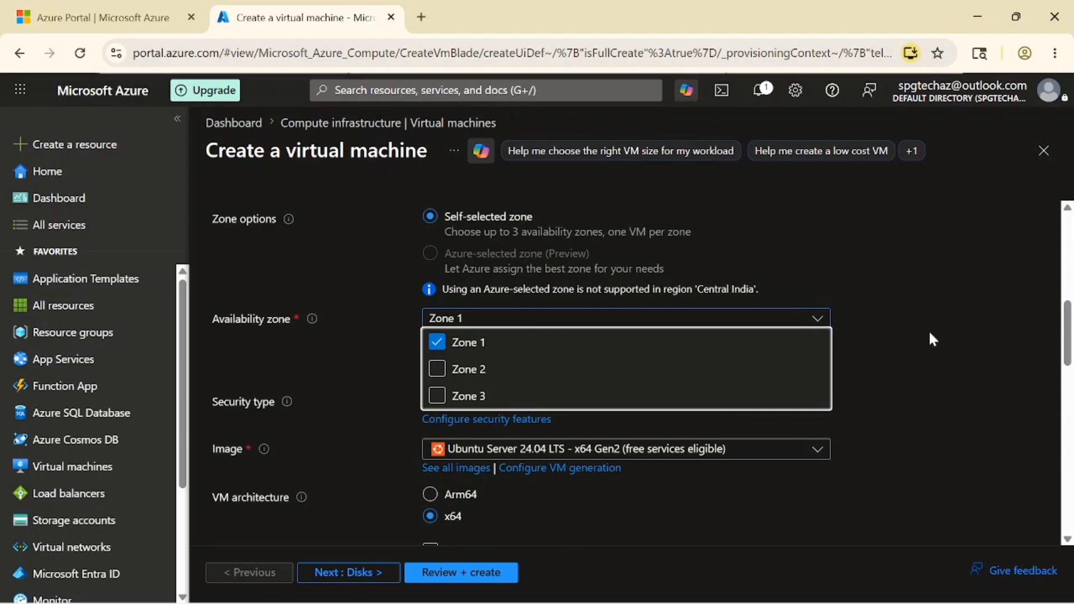
{"action": "left_click", "coordinate": [931, 334]}
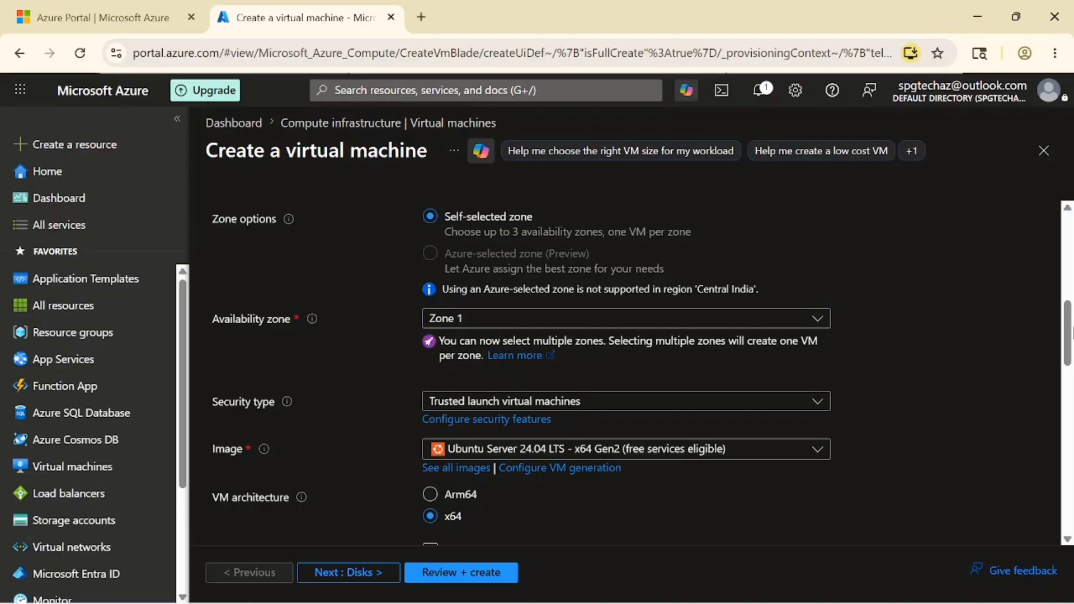
{"action": "left_click_drag", "start_coordinate": [1073, 333], "coordinate": [1073, 359]}
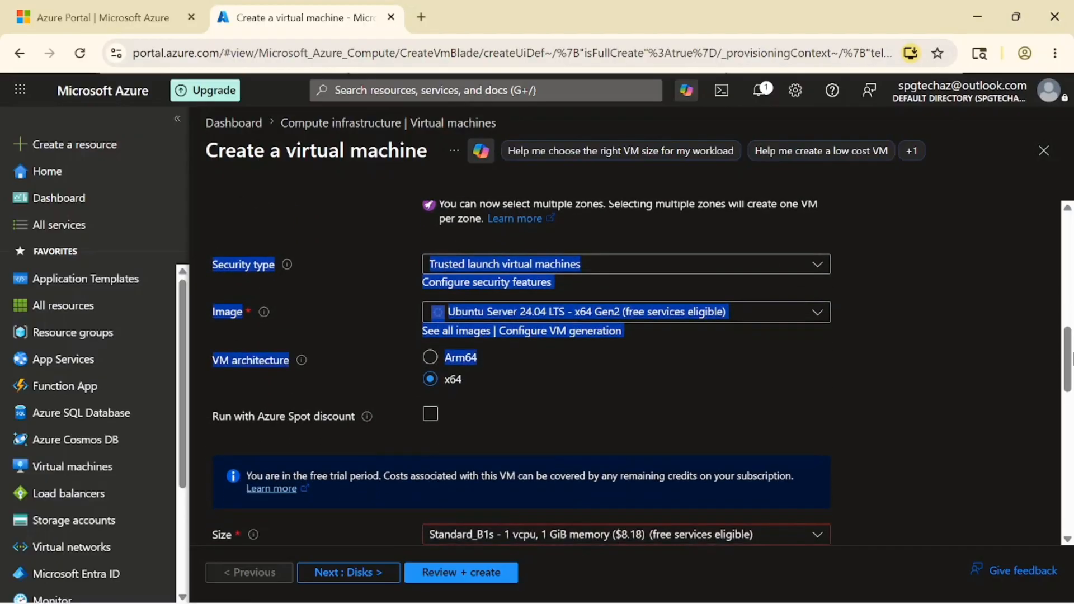
{"action": "left_click", "coordinate": [924, 388]}
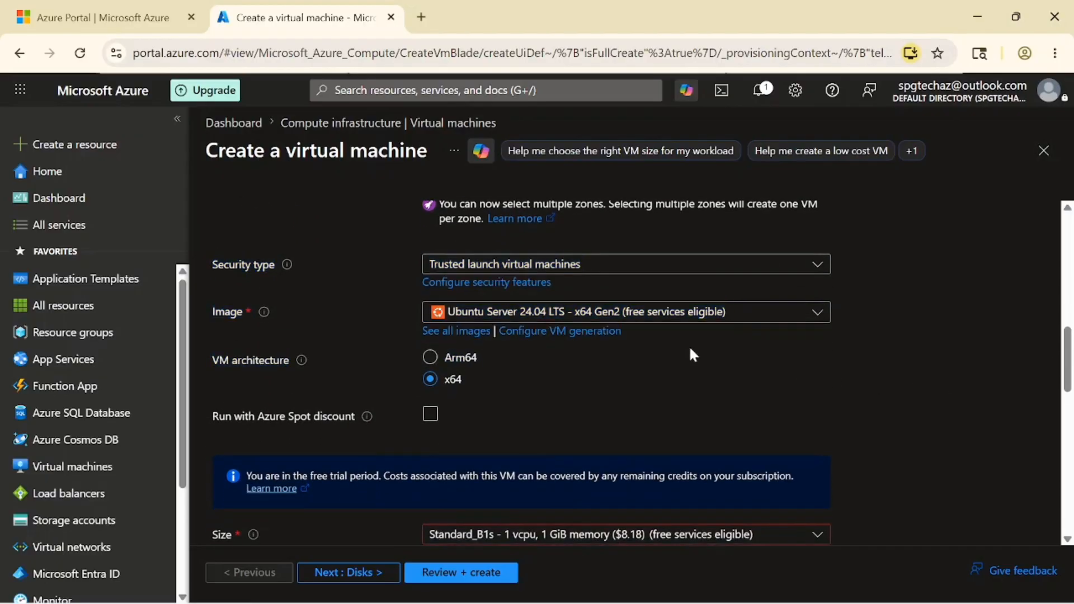
{"action": "left_click", "coordinate": [599, 266]}
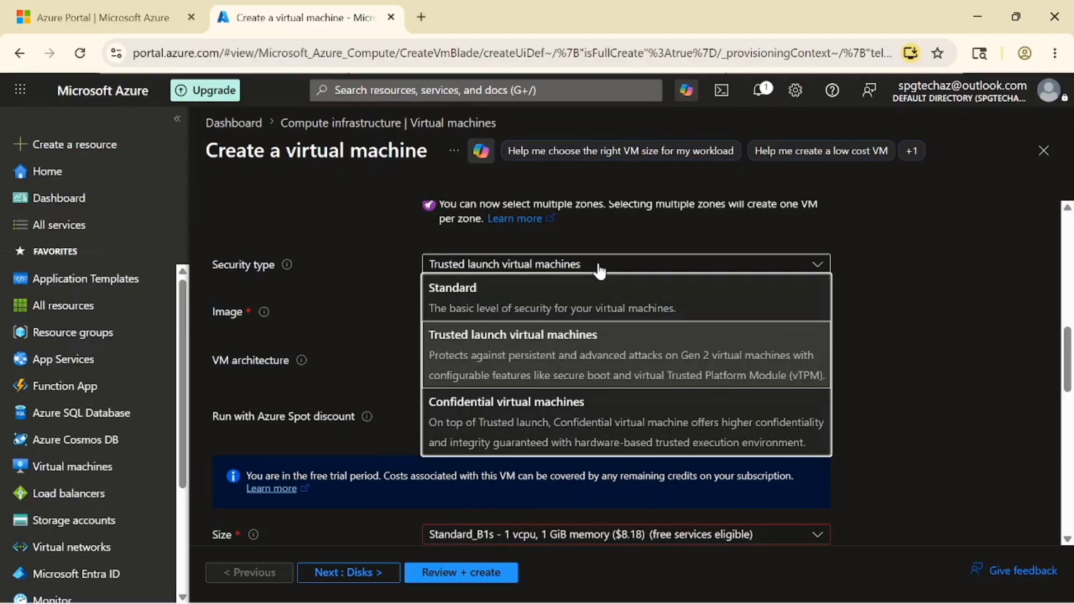
{"action": "left_click", "coordinate": [600, 271]}
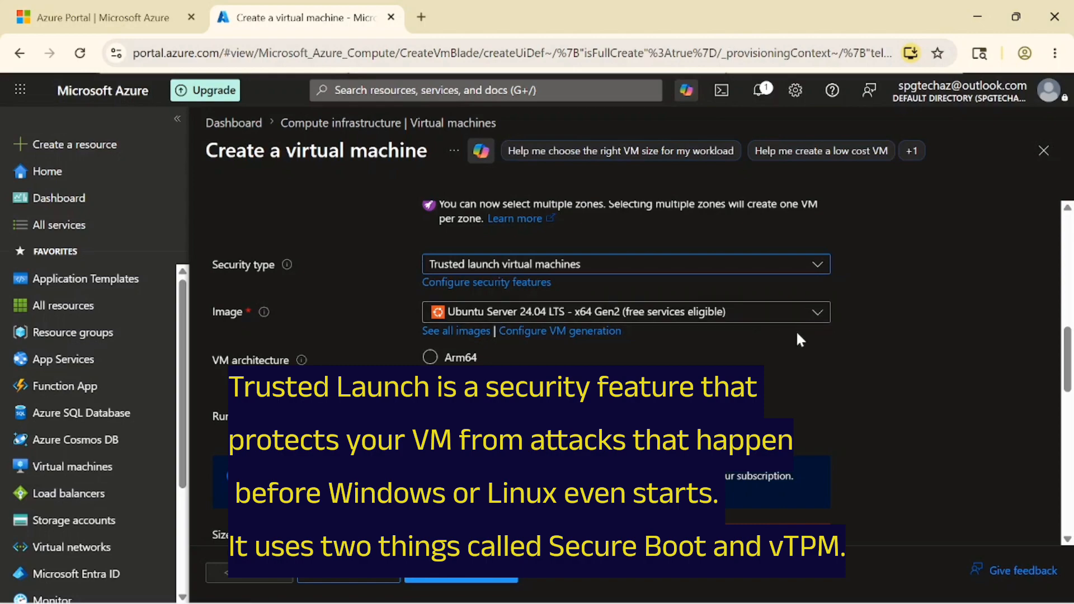
{"action": "left_click", "coordinate": [600, 269]}
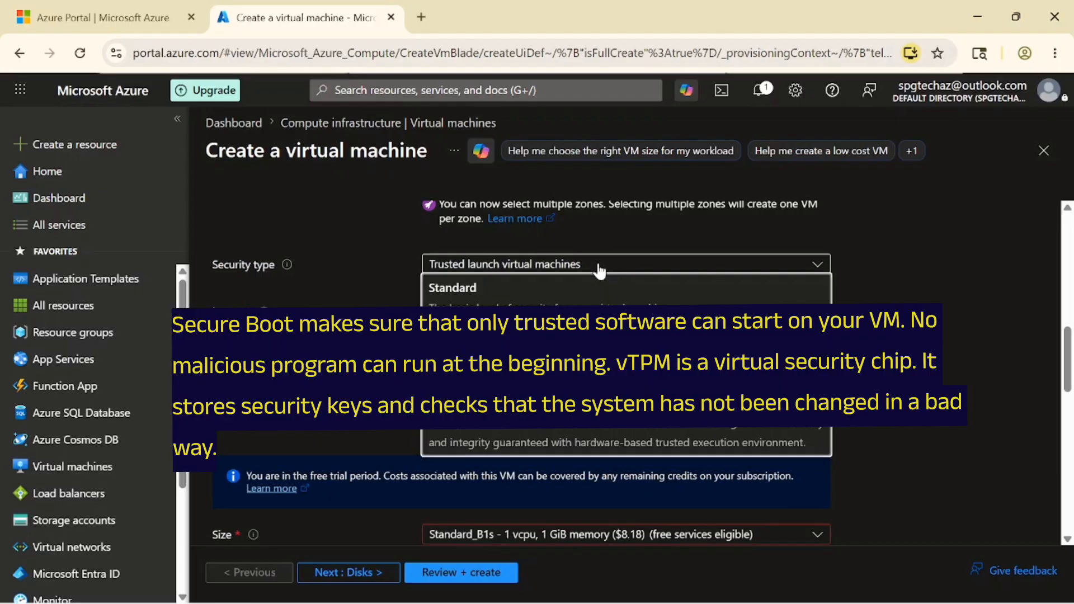
{"action": "left_click", "coordinate": [600, 268]}
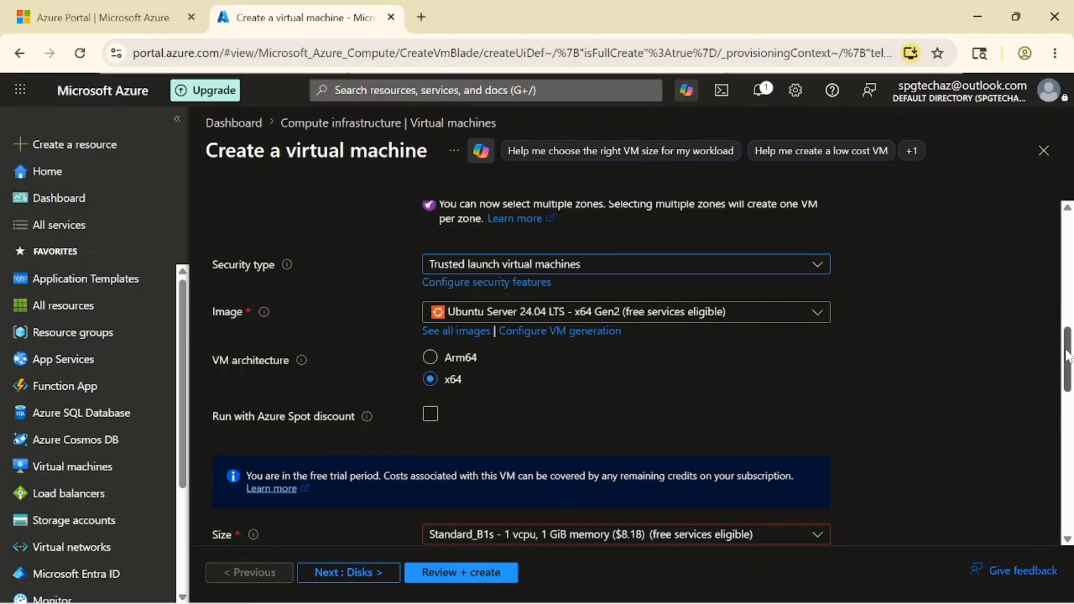
- Pick Windows Server 2025 Datacenter: Azure Edition - x64 Gen2 as the image, then view all images
{"action": "left_click_drag", "start_coordinate": [1069, 352], "coordinate": [1070, 361]}
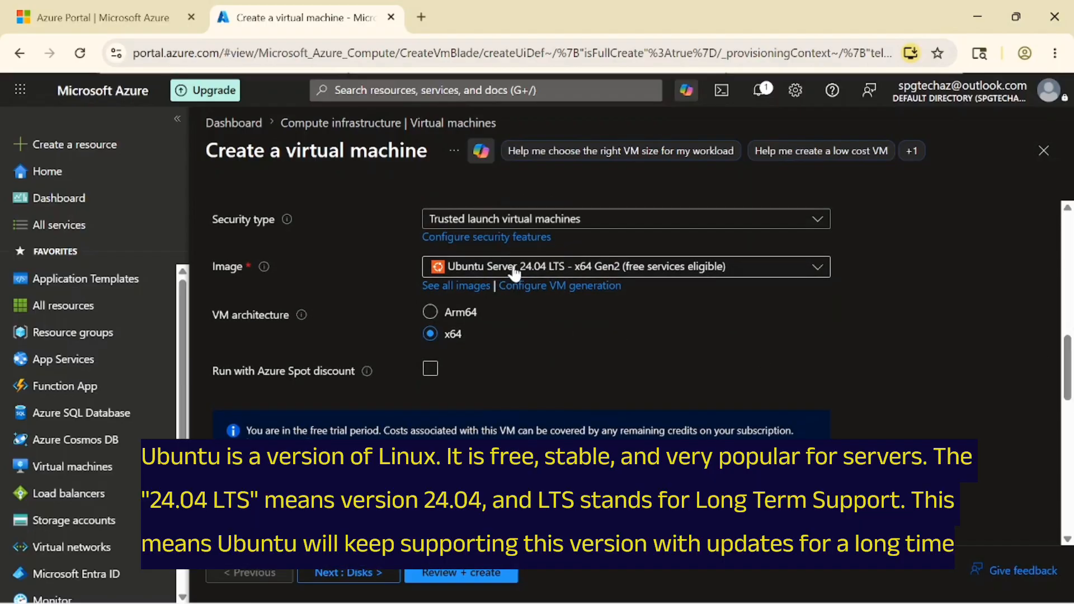
{"action": "left_click", "coordinate": [515, 272]}
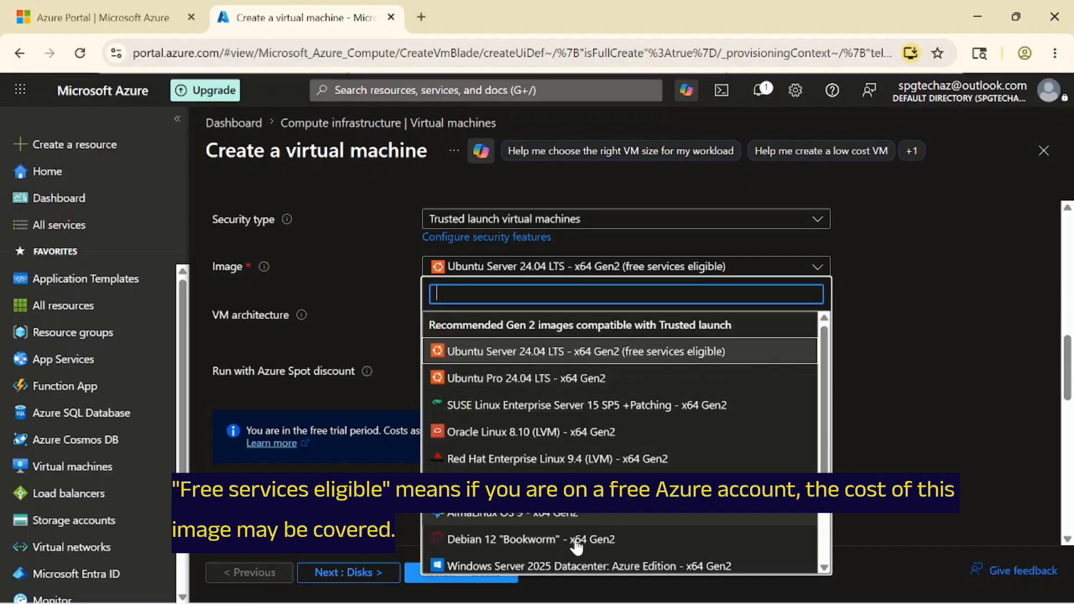
{"action": "left_click", "coordinate": [582, 567]}
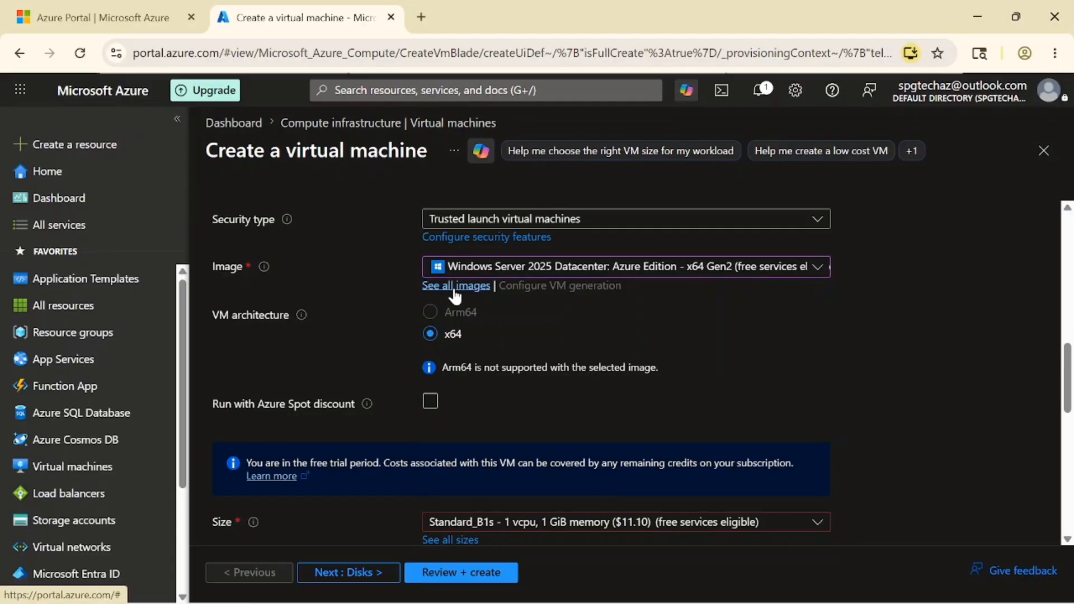
{"action": "left_click", "coordinate": [456, 287]}
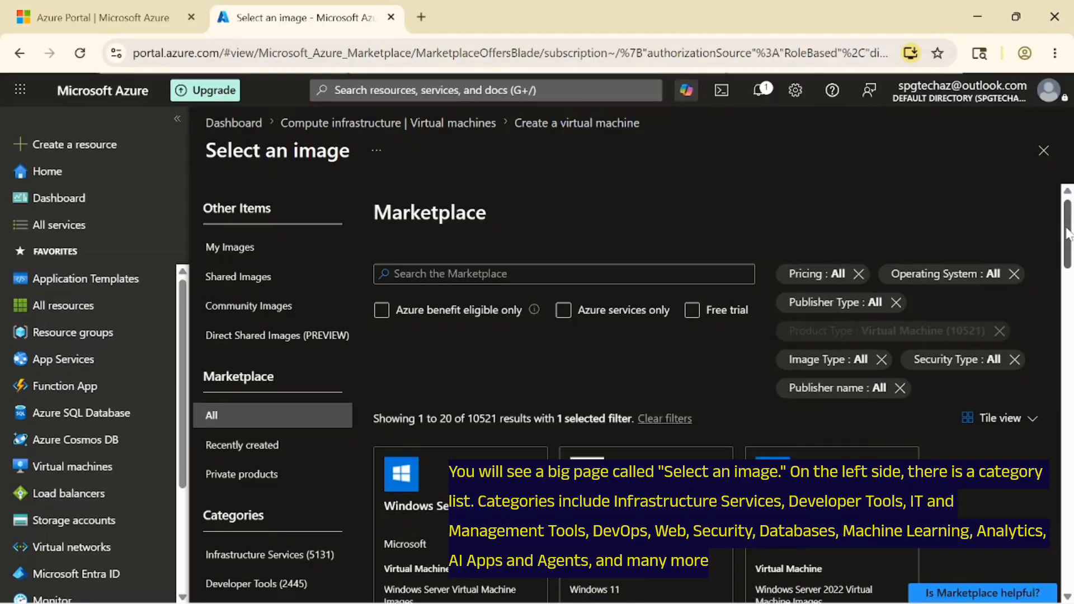
- Browse the Windows Server 2025, Windows Server 2022 and Windows 11 image variants, then close the marketplace
{"action": "left_click_drag", "start_coordinate": [1066, 224], "coordinate": [1069, 266]}
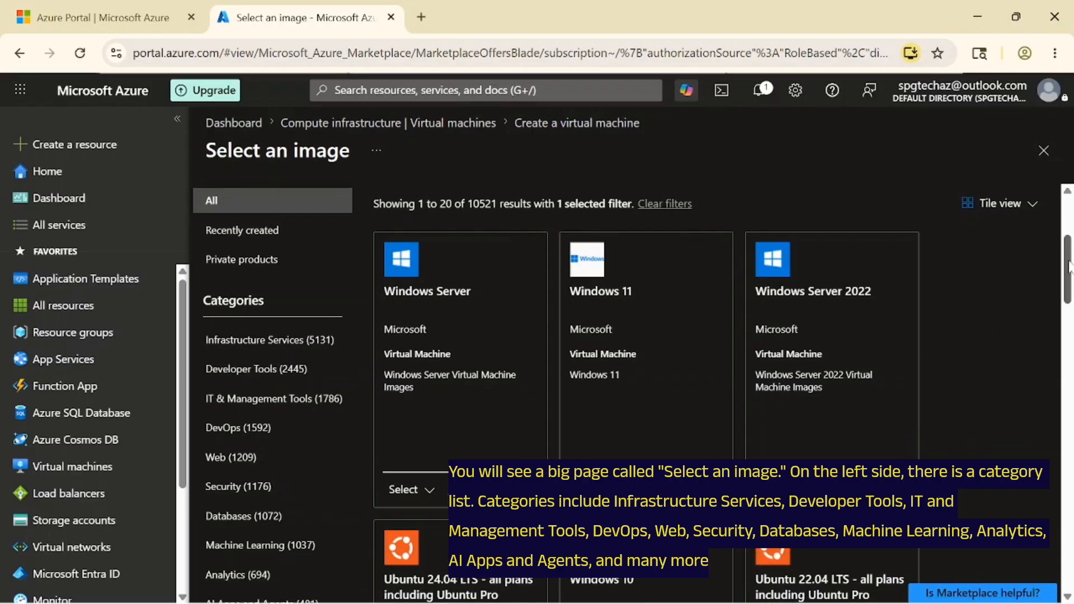
{"action": "left_click_drag", "start_coordinate": [1069, 265], "coordinate": [1069, 267]}
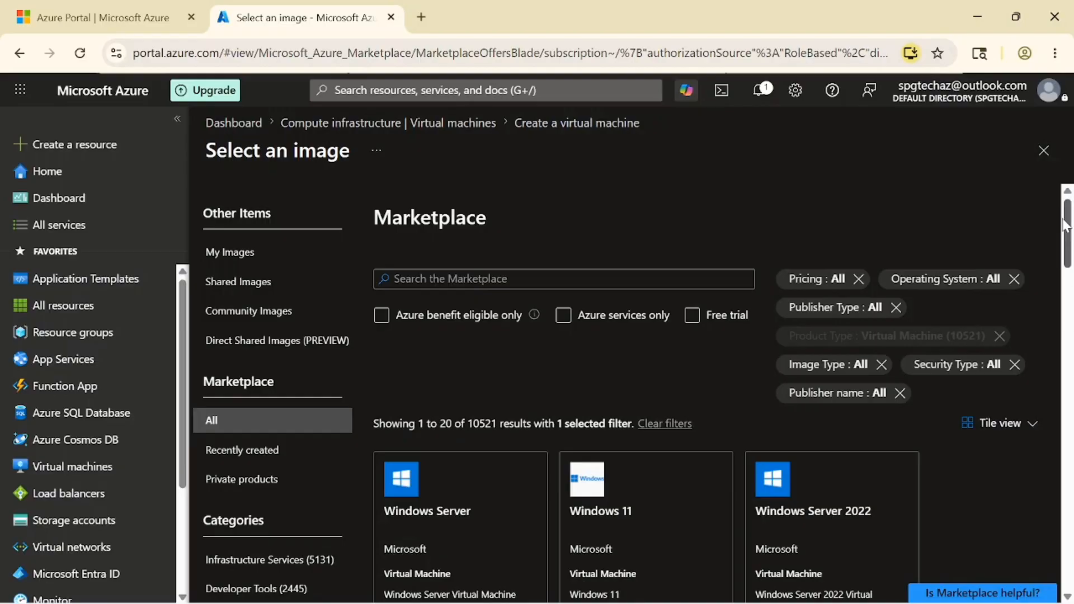
{"action": "scroll", "coordinate": [475, 421], "scroll_direction": "down", "scroll_amount": 4}
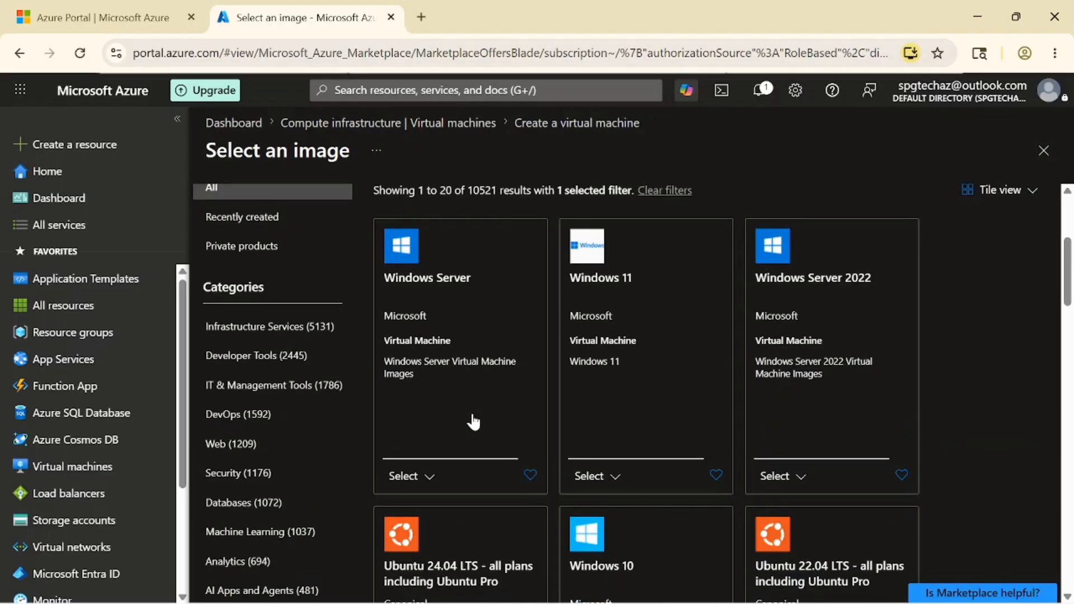
{"action": "left_click", "coordinate": [429, 477]}
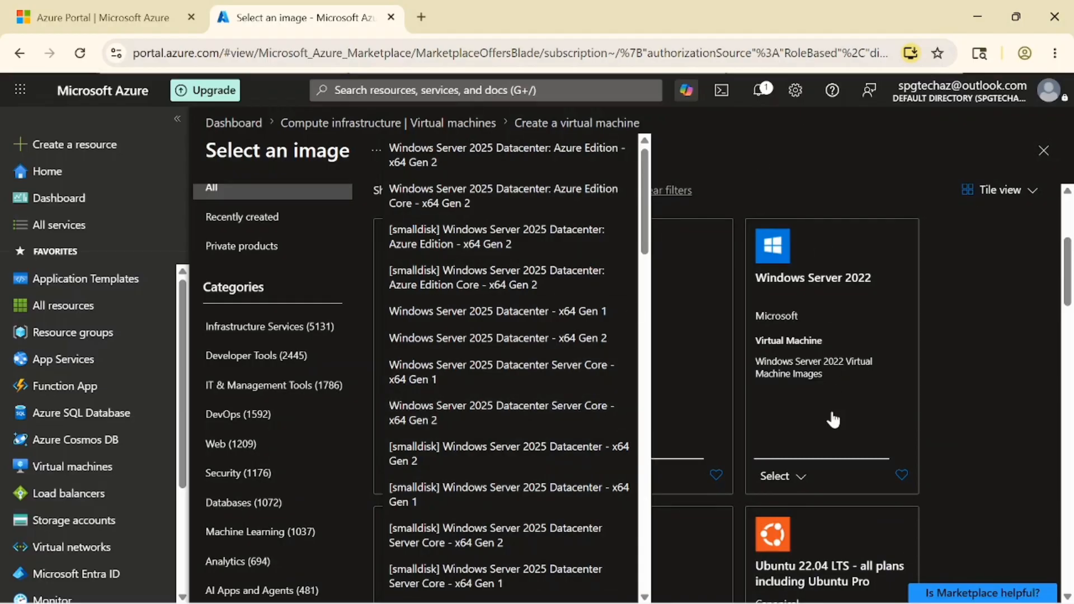
{"action": "left_click", "coordinate": [806, 477]}
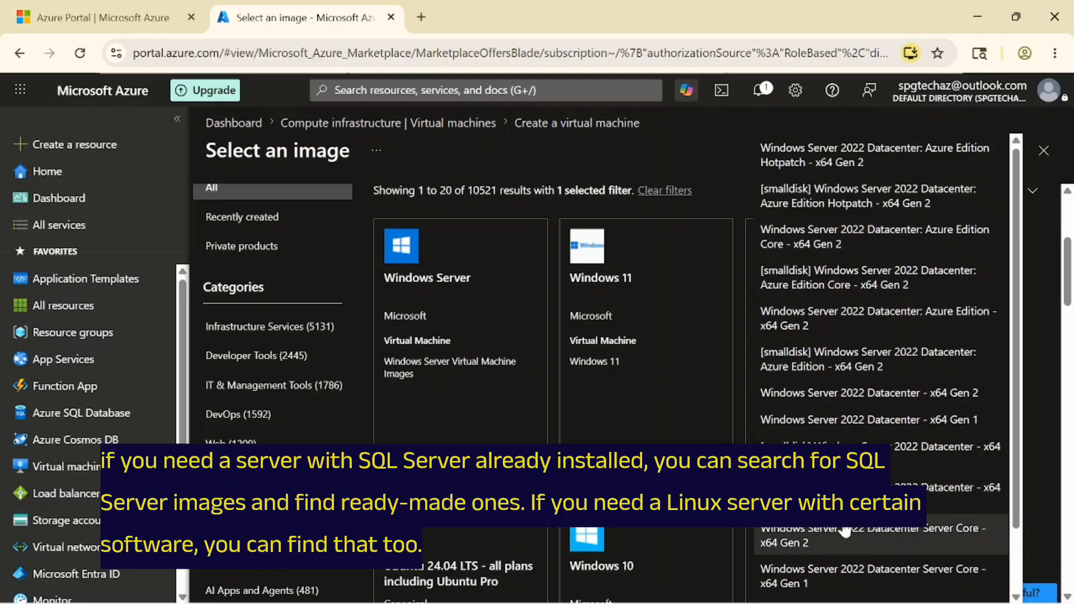
{"action": "left_click", "coordinate": [714, 148]}
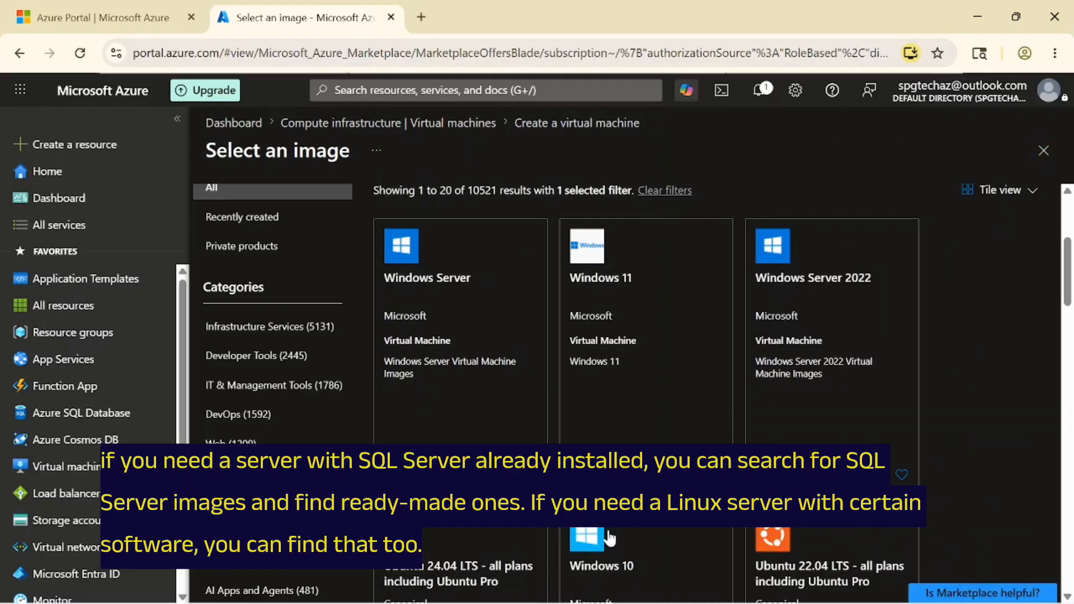
{"action": "left_click", "coordinate": [595, 475]}
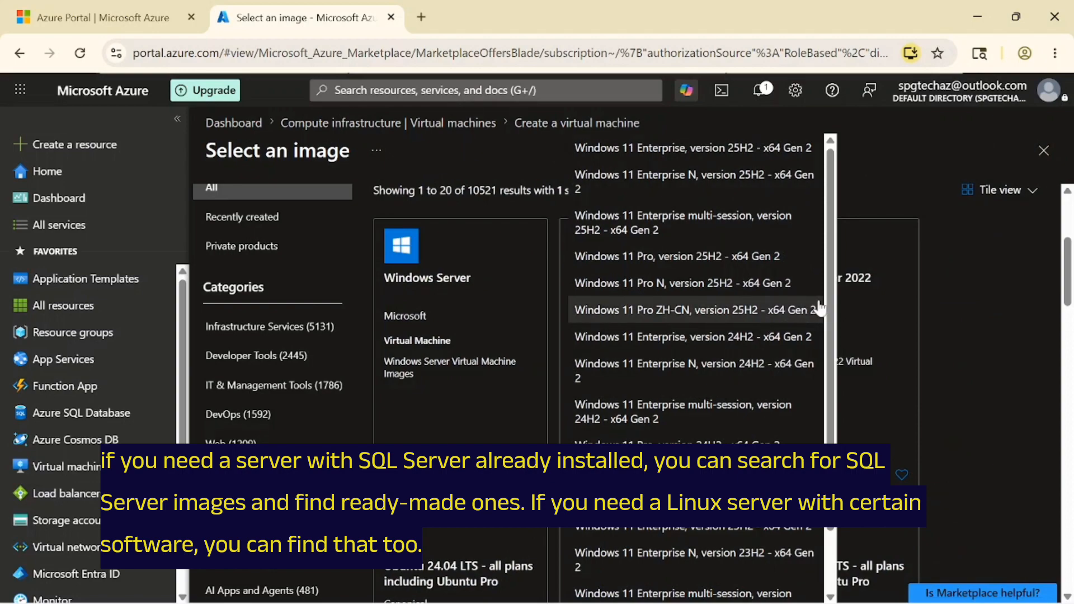
{"action": "scroll", "coordinate": [817, 308], "scroll_direction": "down", "scroll_amount": 1}
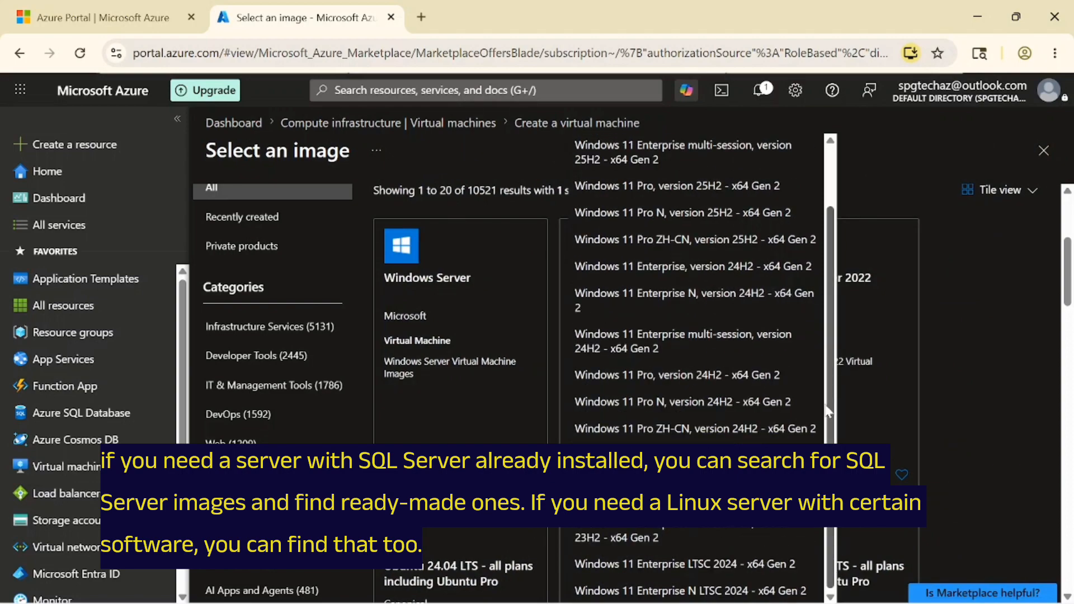
{"action": "scroll", "coordinate": [829, 412], "scroll_direction": "up", "scroll_amount": 1}
{"action": "left_click", "coordinate": [893, 170]}
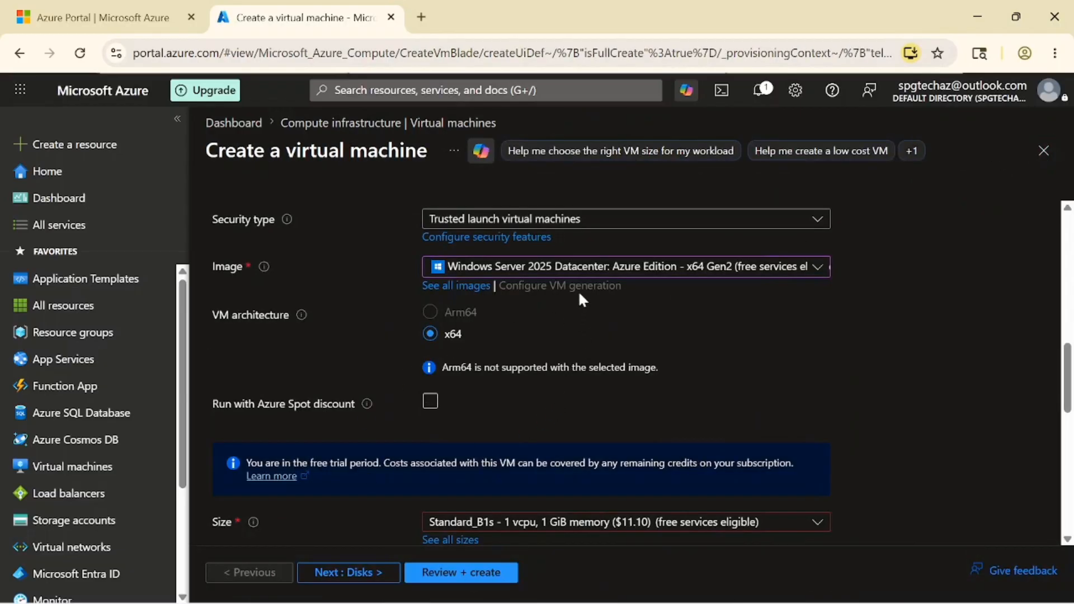
- Choose Windows Server 2025 Datacenter - x64 Gen2 from the Image list
{"action": "left_click", "coordinate": [632, 270]}
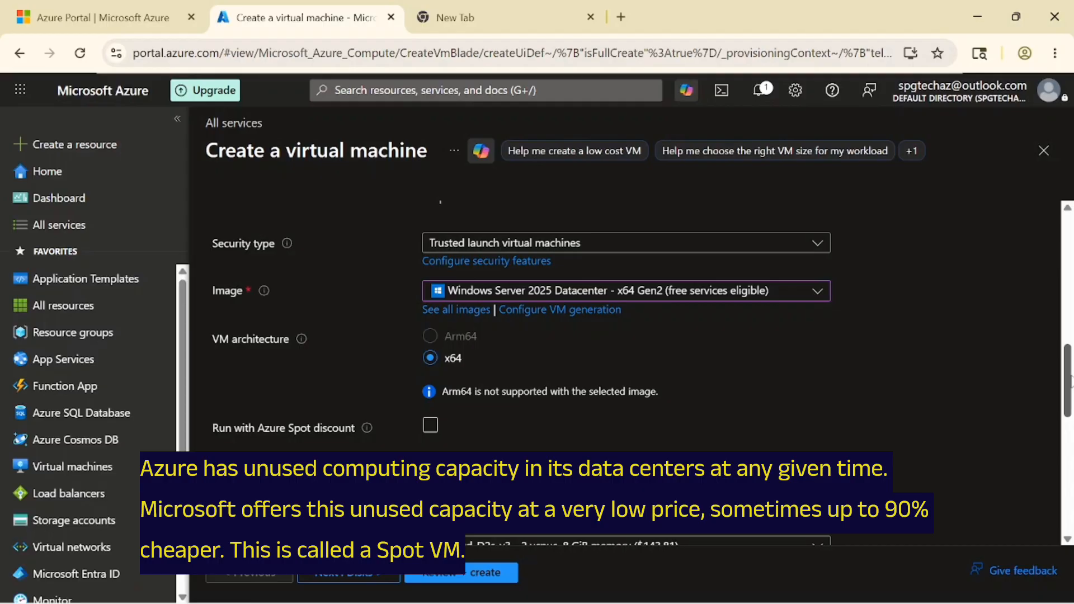
{"action": "left_click_drag", "start_coordinate": [1071, 383], "coordinate": [1071, 386]}
{"action": "scroll", "coordinate": [464, 315], "scroll_direction": "up", "scroll_amount": 1}
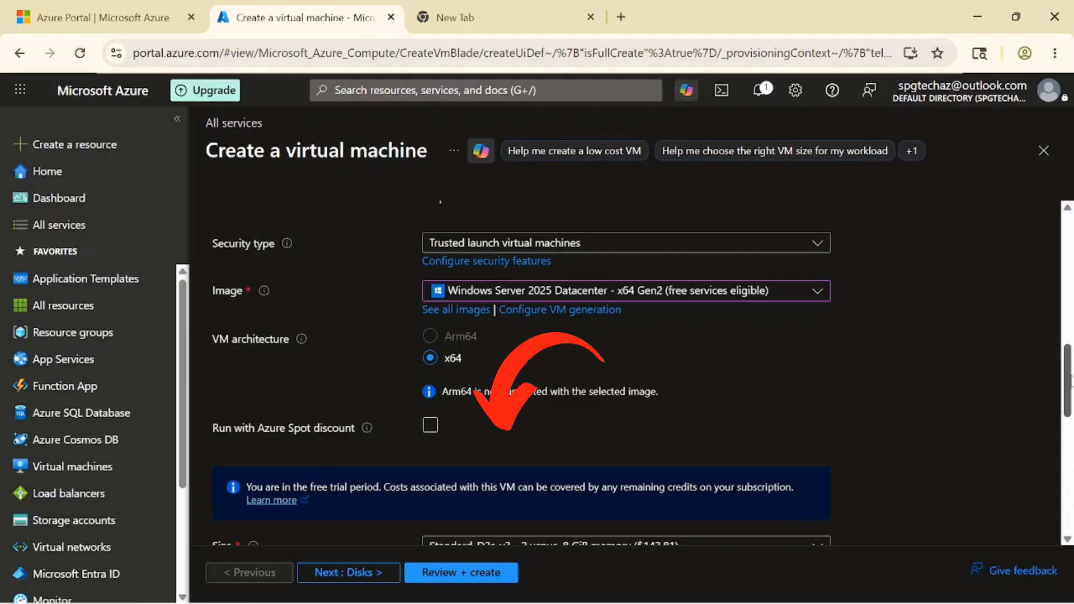
{"action": "left_click_drag", "start_coordinate": [1072, 382], "coordinate": [1072, 385]}
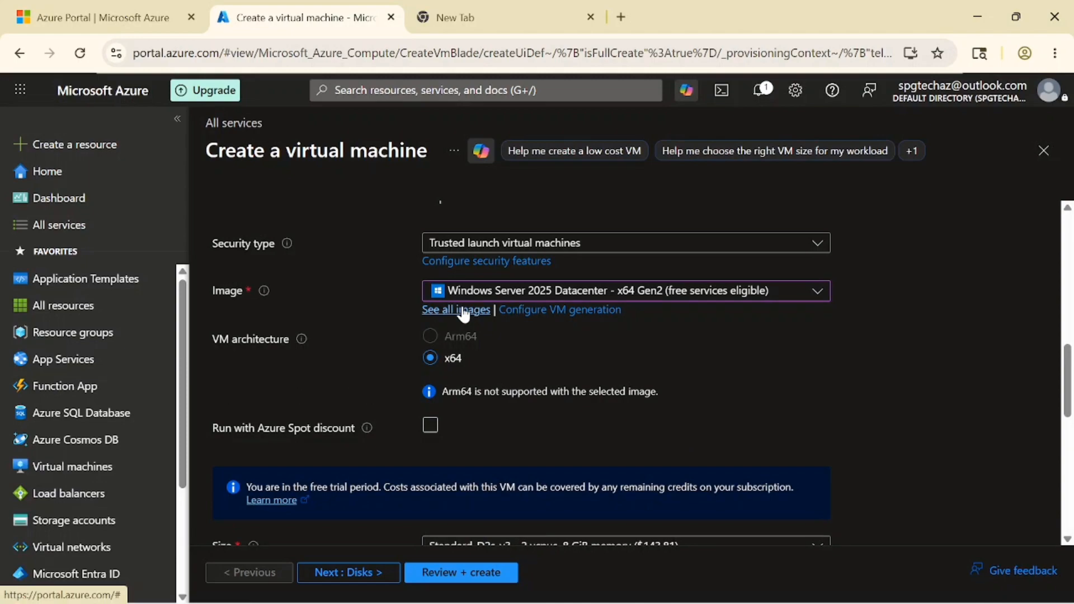
{"action": "scroll", "coordinate": [463, 313], "scroll_direction": "down", "scroll_amount": 2}
{"action": "scroll", "coordinate": [1072, 413], "scroll_direction": "down", "scroll_amount": 1}
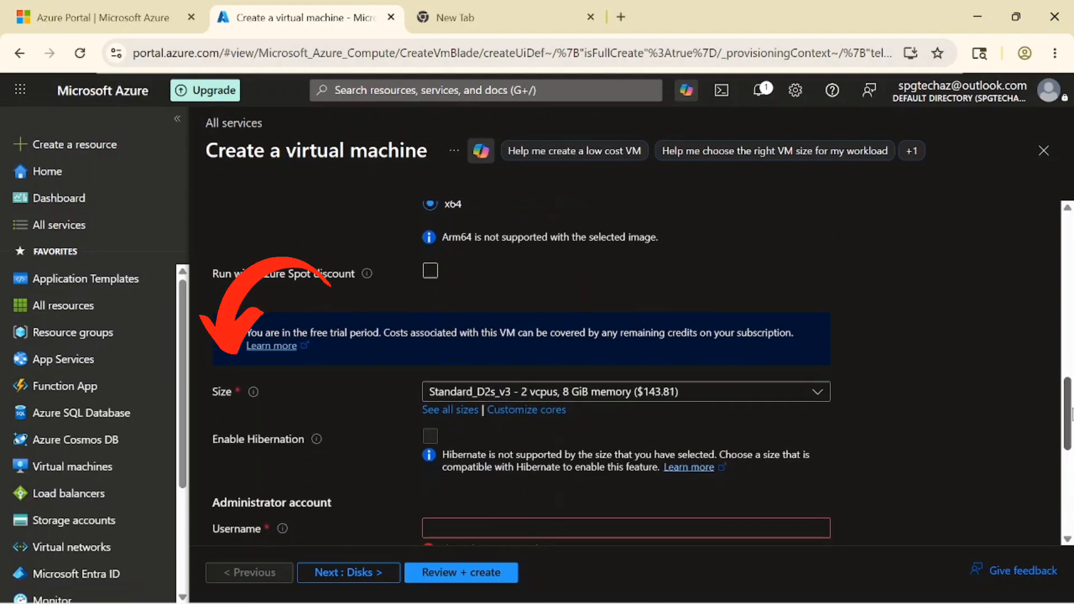
{"action": "scroll", "coordinate": [1072, 413], "scroll_direction": "down", "scroll_amount": 1}
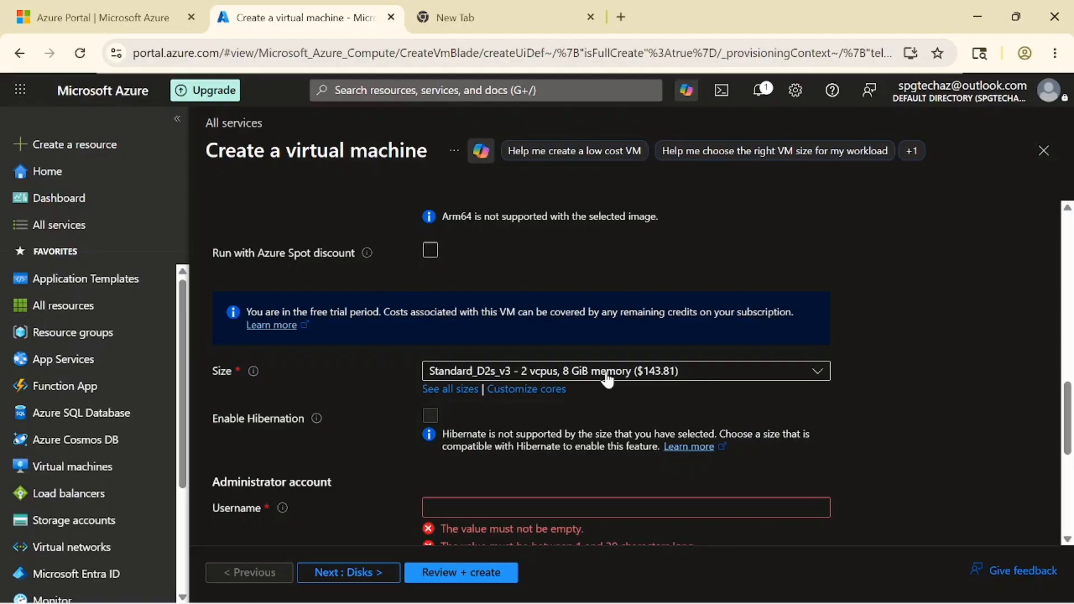
{"action": "left_click", "coordinate": [608, 376]}
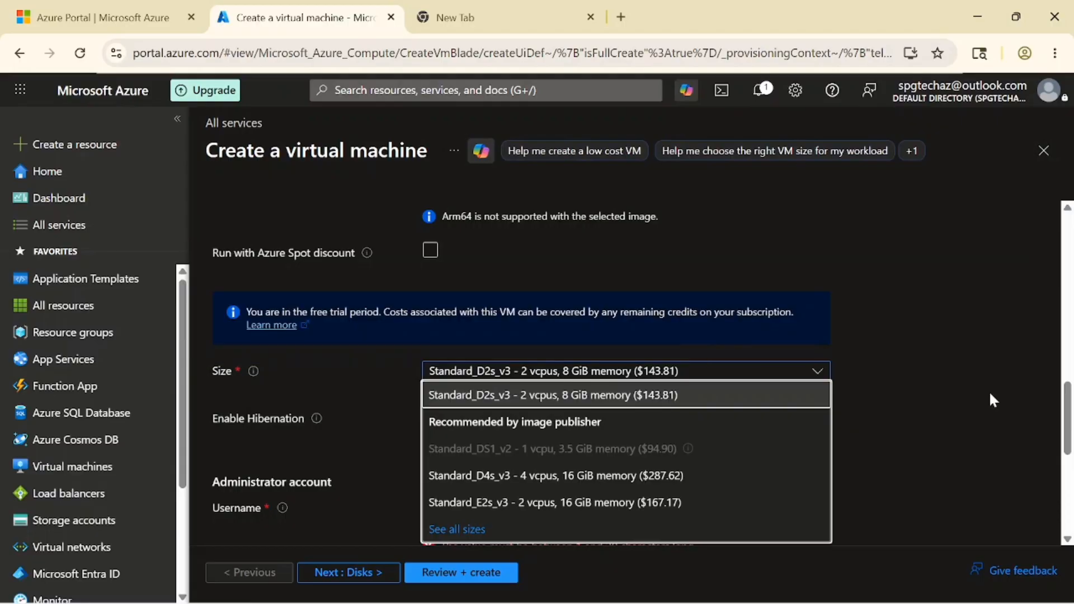
{"action": "left_click", "coordinate": [990, 394]}
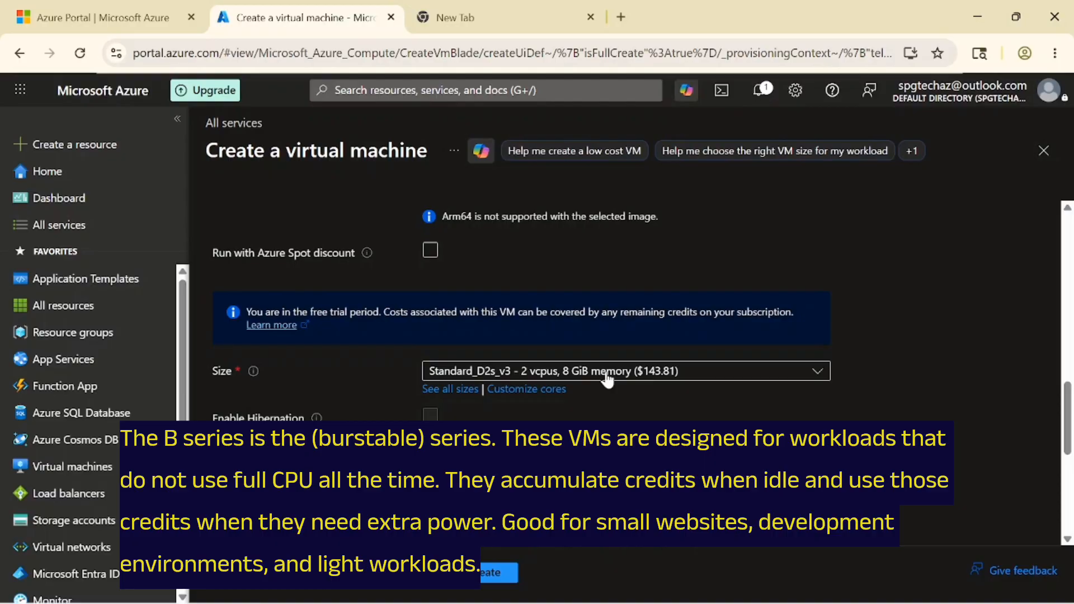
{"action": "left_click", "coordinate": [608, 376]}
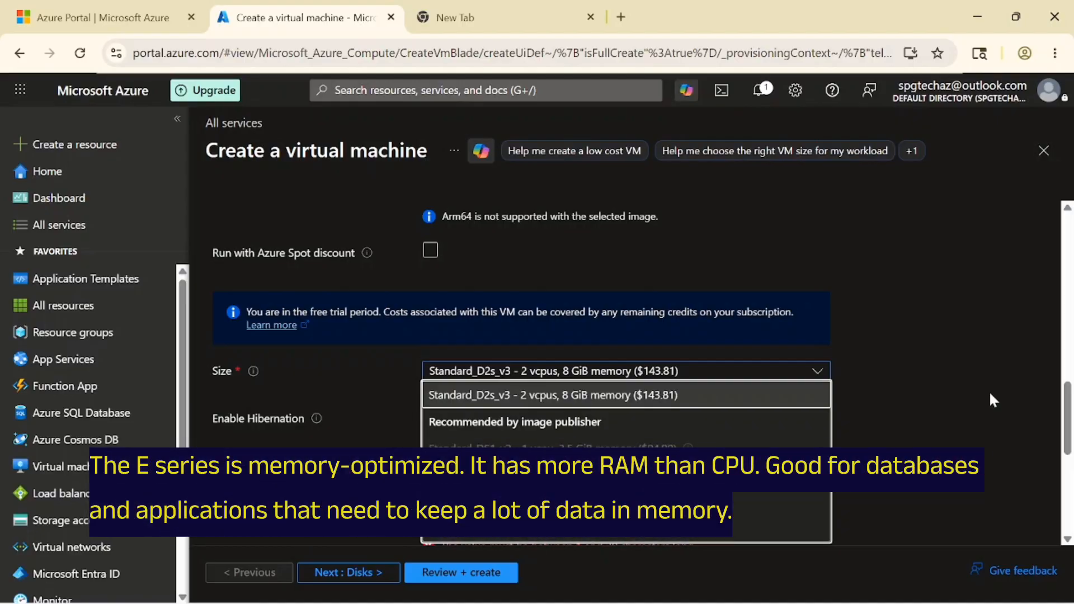
{"action": "left_click", "coordinate": [991, 395]}
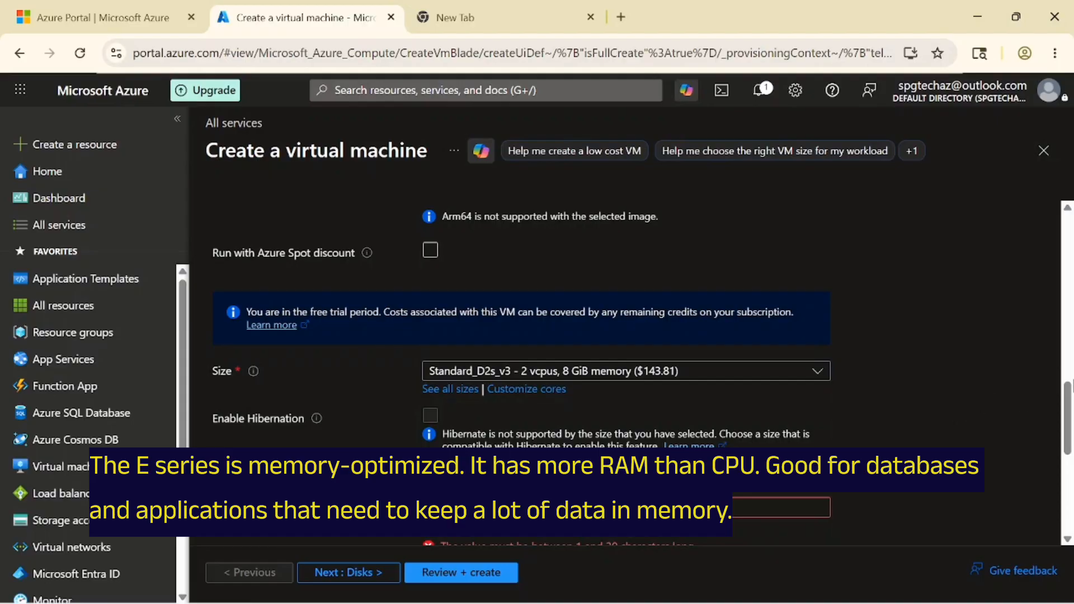
{"action": "scroll", "coordinate": [1072, 354], "scroll_direction": "up", "scroll_amount": 2}
{"action": "scroll", "coordinate": [1072, 392], "scroll_direction": "down", "scroll_amount": 2}
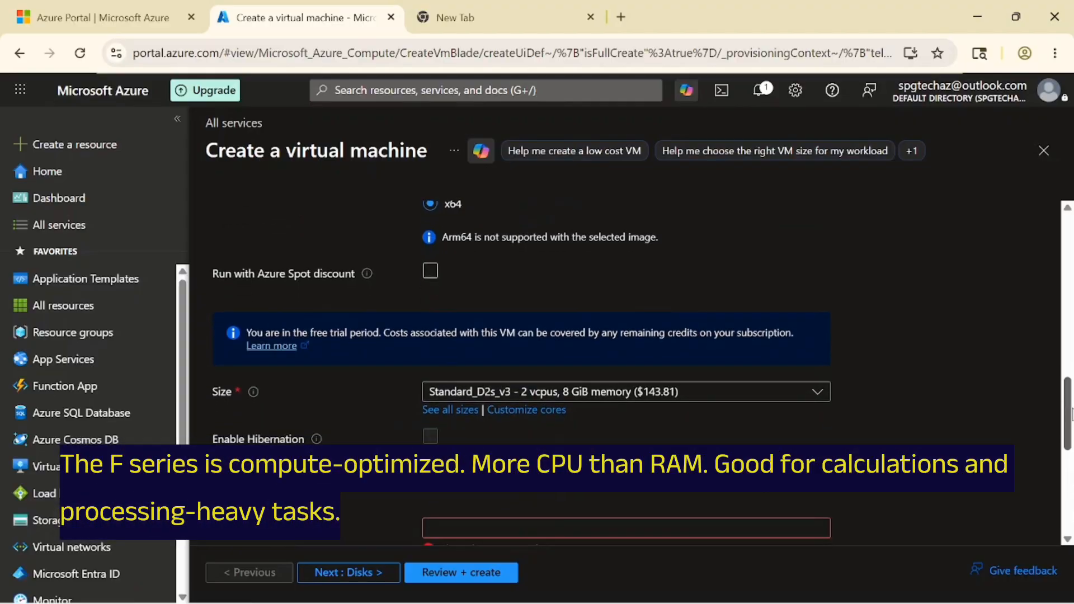
{"action": "scroll", "coordinate": [1072, 414], "scroll_direction": "down", "scroll_amount": 1}
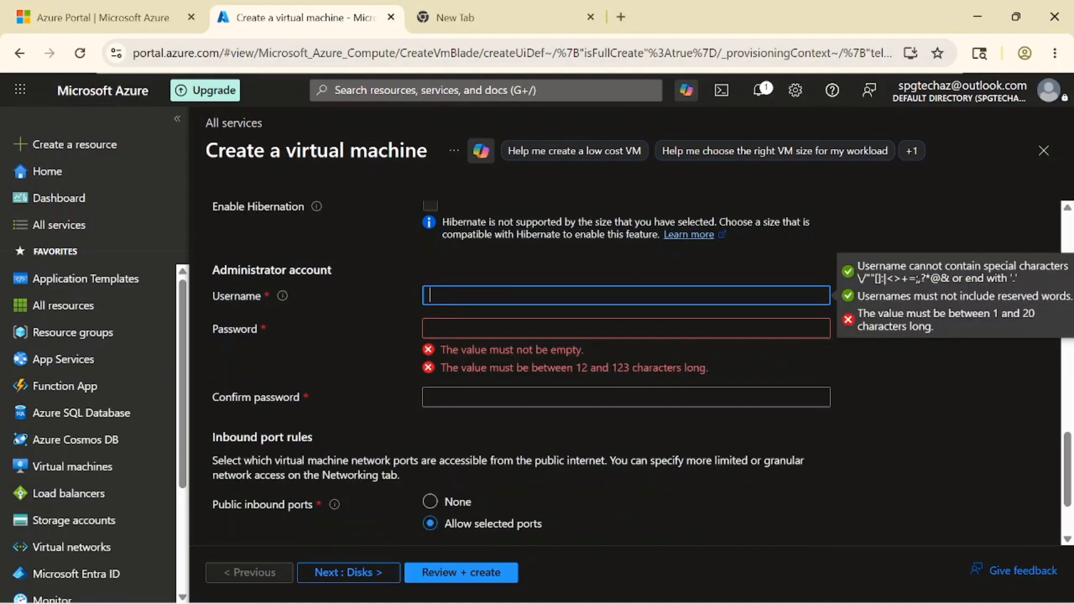
- Replace the rejected administrator username with pc1
{"action": "type", "text": "user1"}
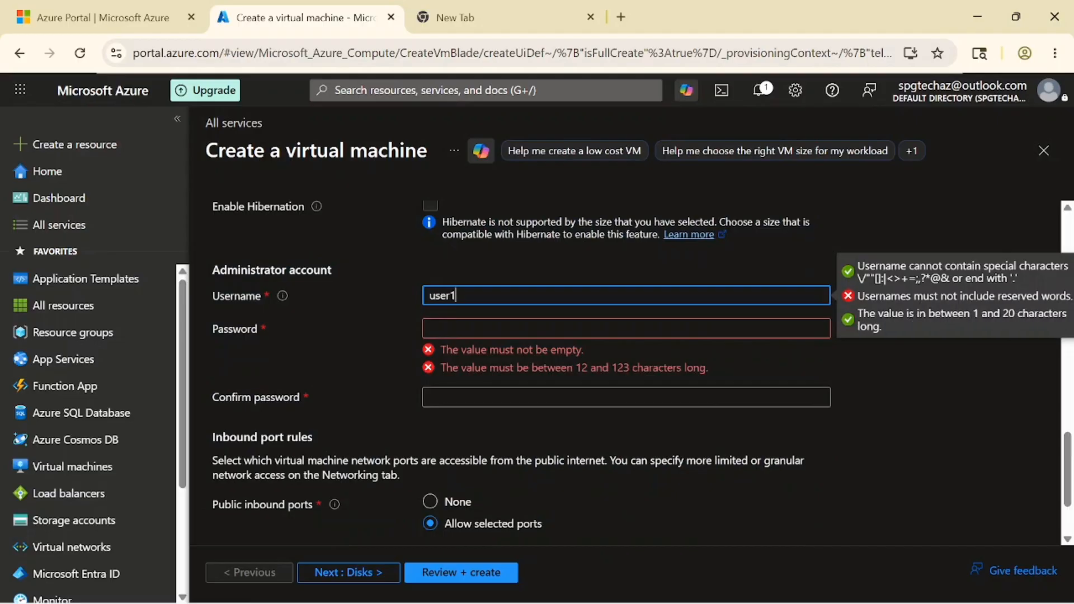
{"action": "left_click", "coordinate": [480, 330]}
{"action": "key", "text": "shift+Tab"}
{"action": "key", "text": "BackSpace"}
{"action": "type", "text": "[c1"}
{"action": "key", "text": "BackSpace"}
{"action": "key", "text": "BackSpace"}
{"action": "type", "text": "pc1"}
{"action": "key", "text": "Tab"}
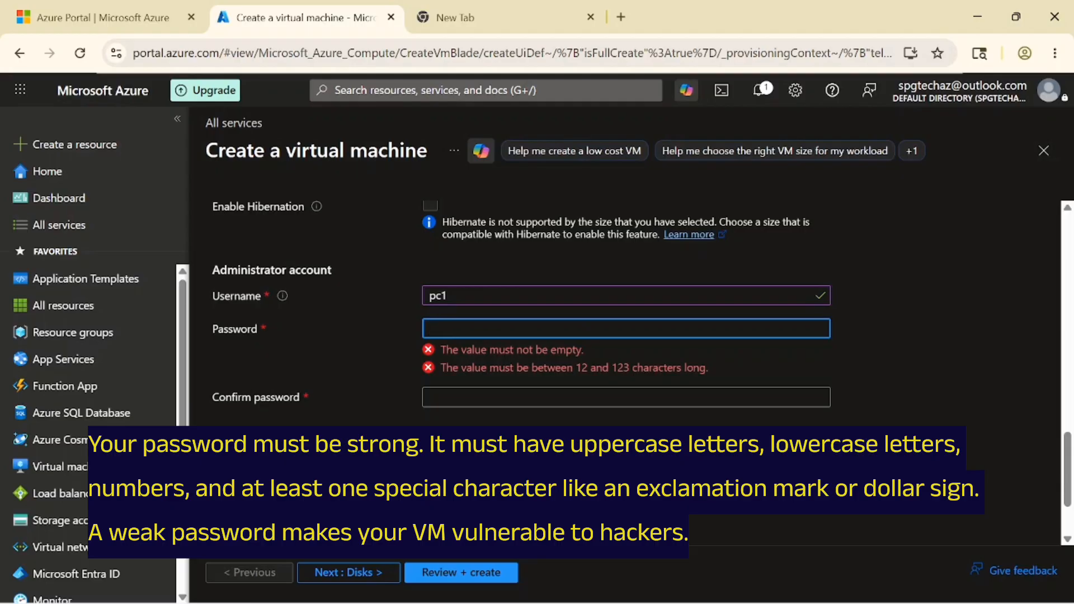
- Enter the administrator password and repeat it in Confirm password
{"action": "type", "text": "Pa"}
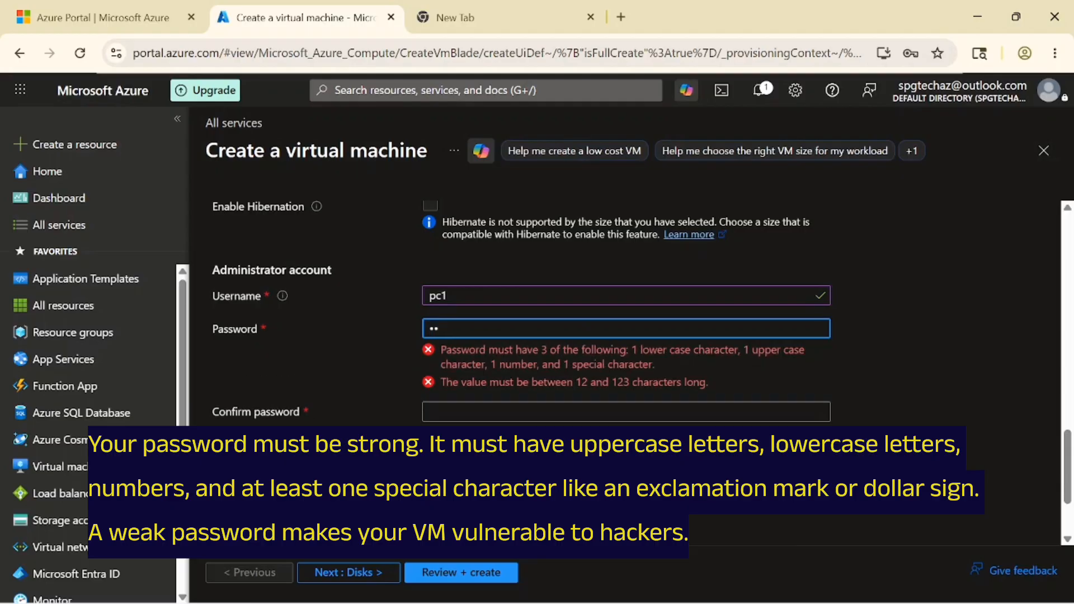
{"action": "type", "text": "sswor"}
{"action": "scroll", "coordinate": [627, 336], "scroll_direction": "down", "scroll_amount": 2}
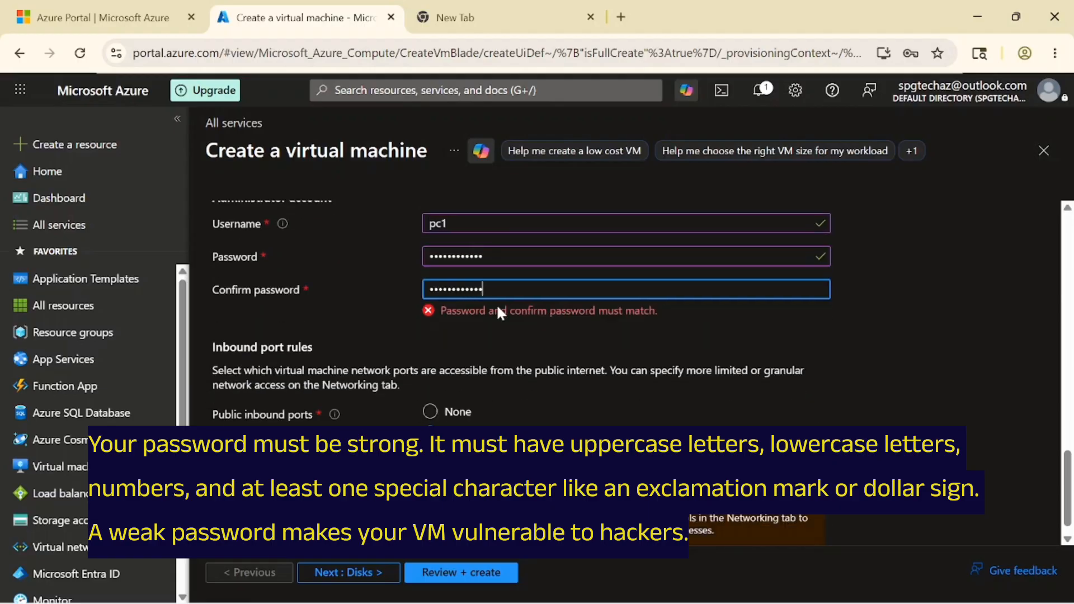
{"action": "type", "text": "!"}
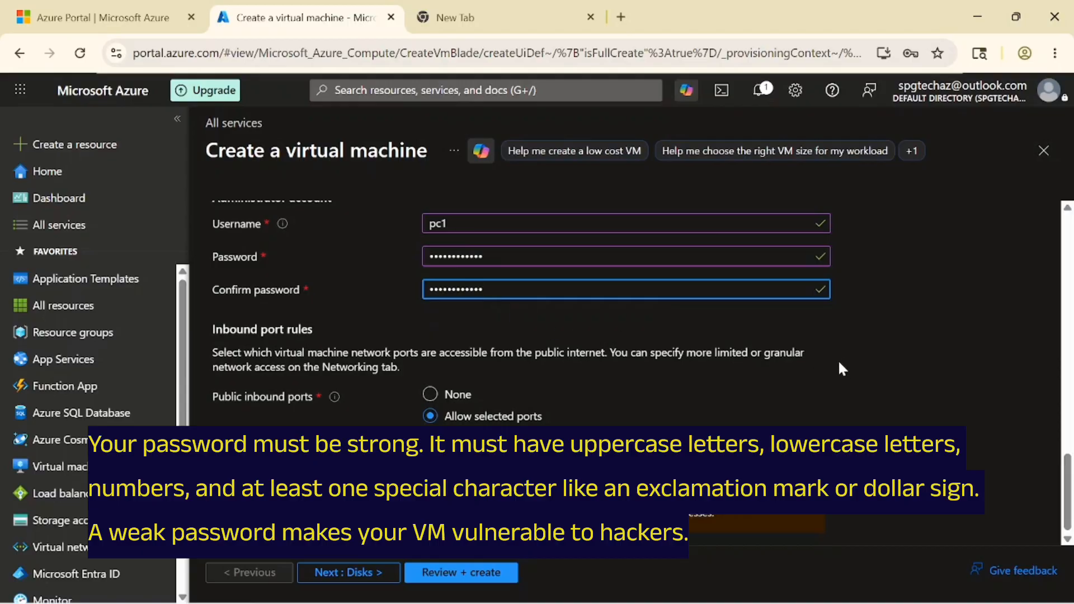
{"action": "left_click", "coordinate": [487, 338]}
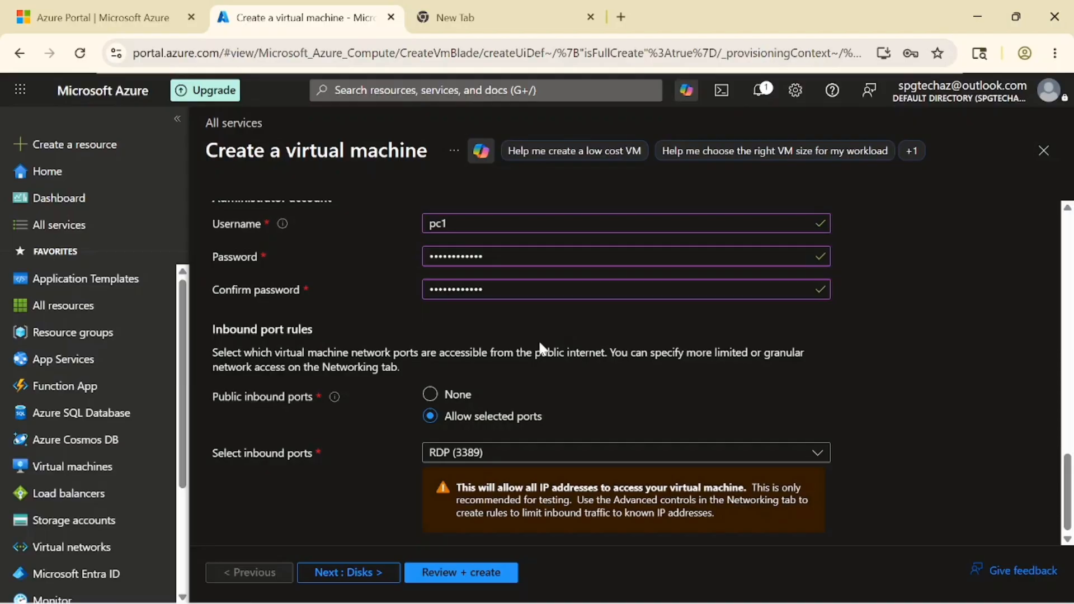
- On the Disks step, keep OS disk size Image default (127 GiB) and Premium SSD type
{"action": "left_click", "coordinate": [344, 573]}
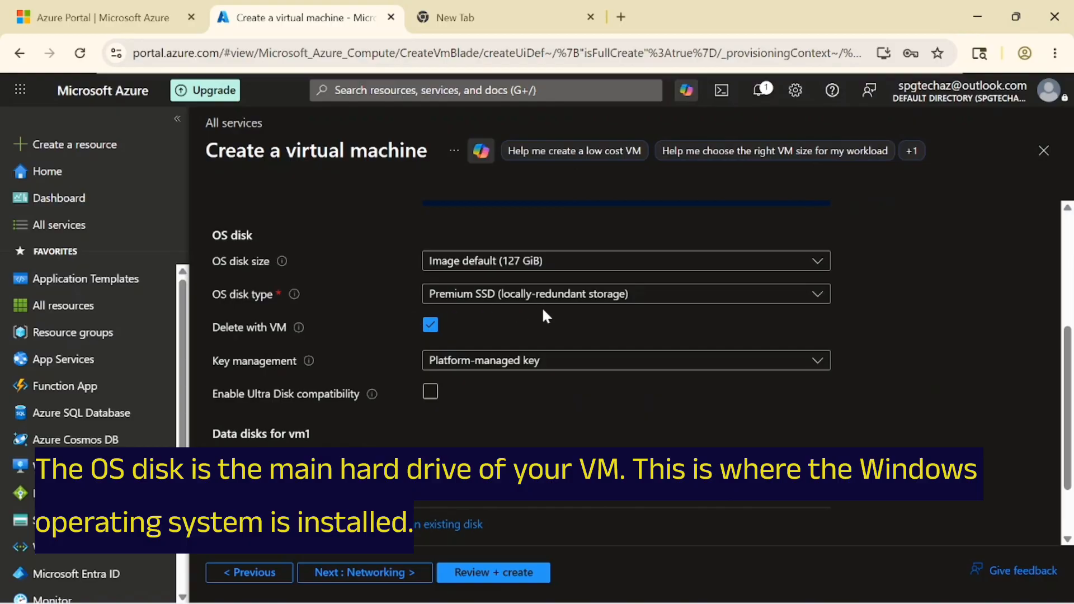
{"action": "left_click", "coordinate": [617, 272]}
{"action": "left_click", "coordinate": [618, 273]}
{"action": "left_click", "coordinate": [584, 295]}
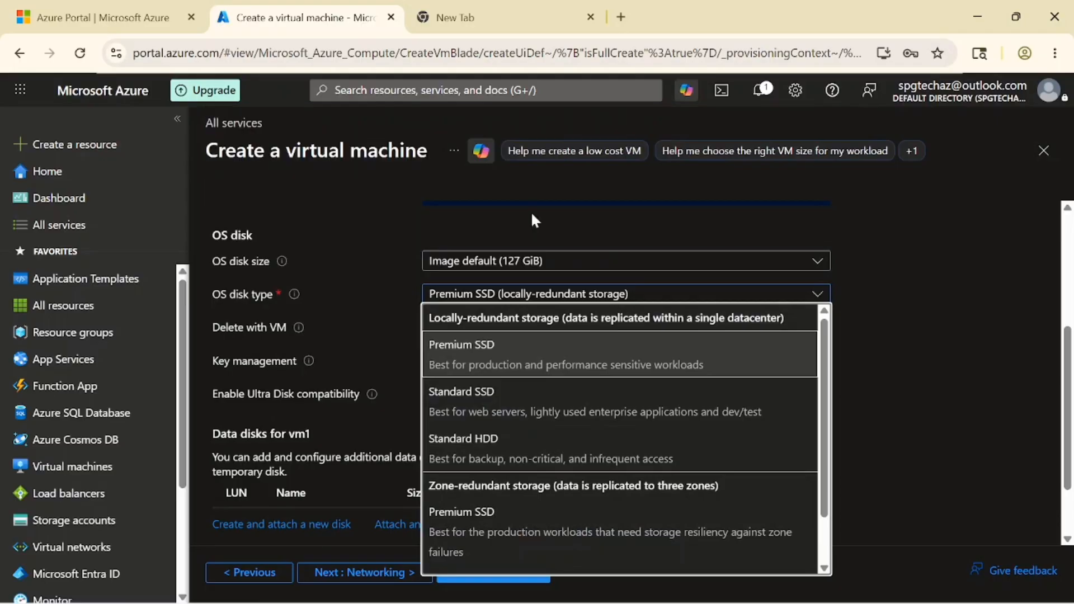
{"action": "left_click", "coordinate": [532, 224]}
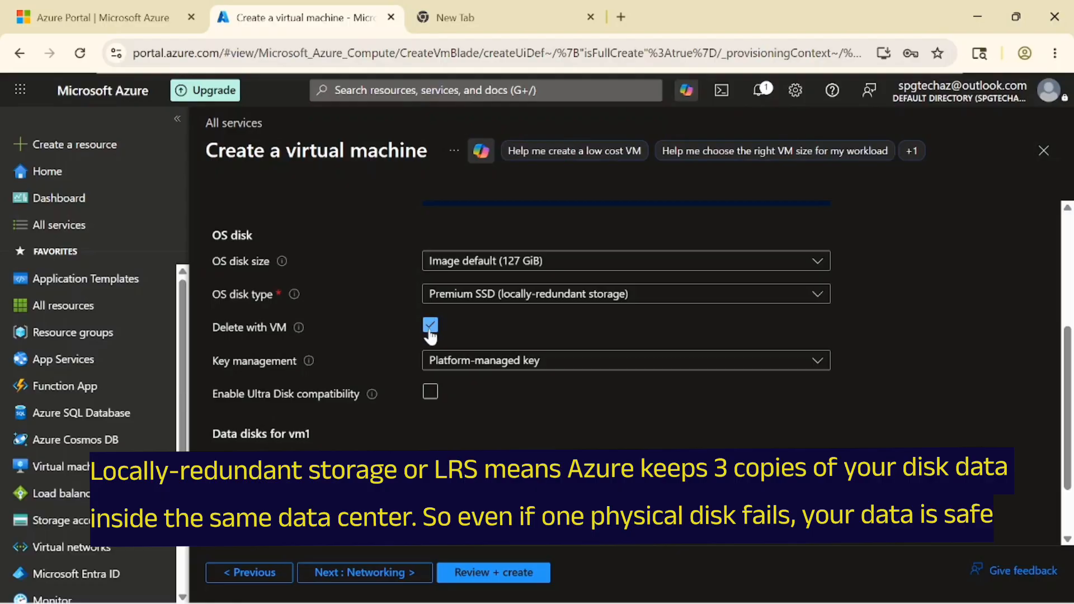
{"action": "left_click_drag", "start_coordinate": [1068, 357], "coordinate": [1068, 389]}
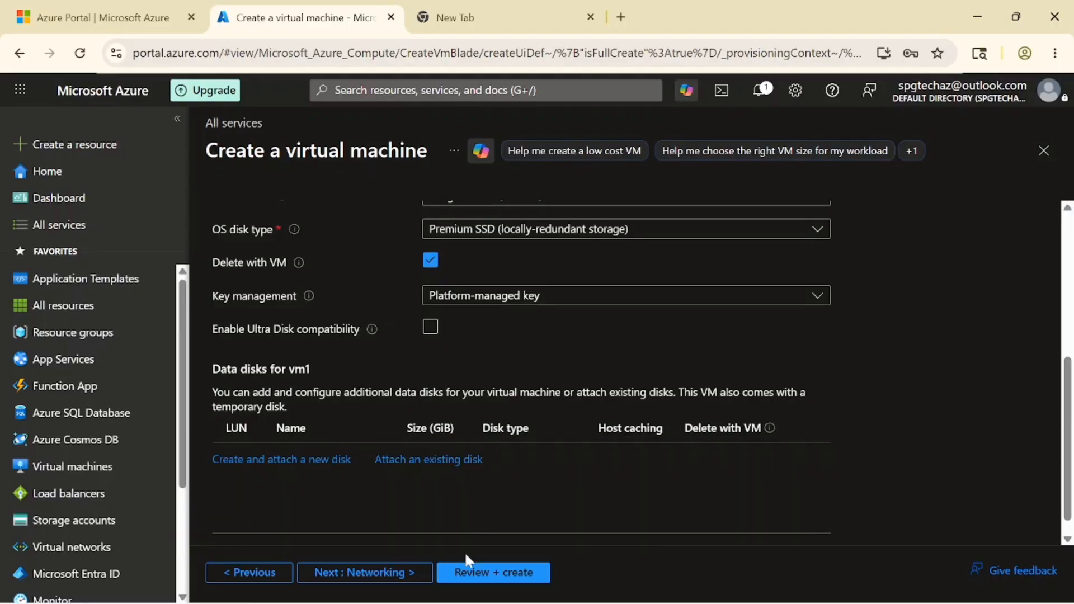
- Advance to the Networking step and keep the new vm1-vnet virtual network
{"action": "left_click", "coordinate": [361, 573]}
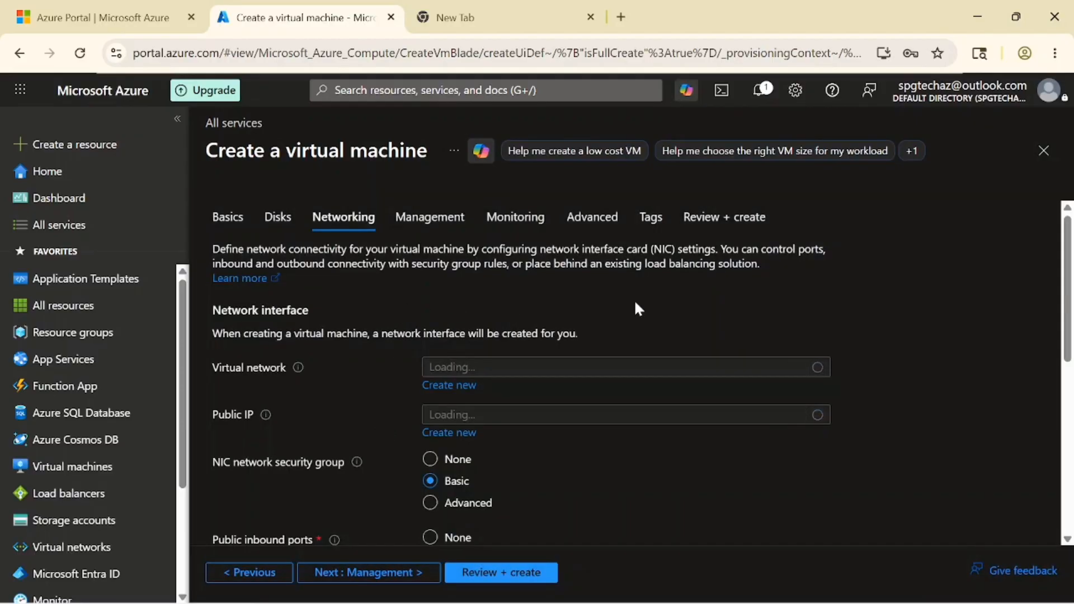
{"action": "left_click_drag", "start_coordinate": [1069, 293], "coordinate": [1070, 326]}
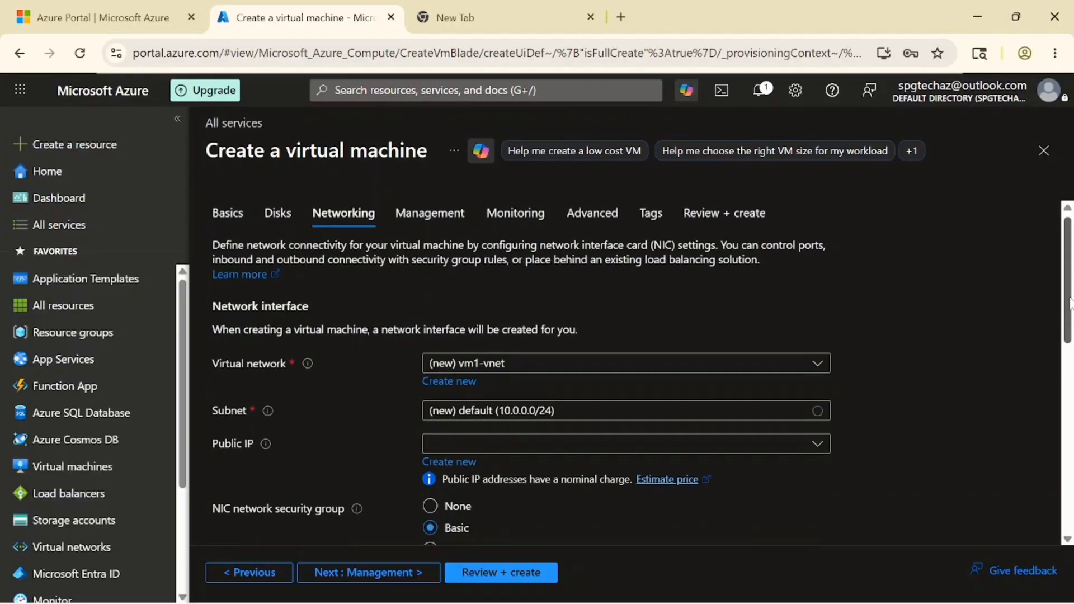
{"action": "left_click_drag", "start_coordinate": [1070, 297], "coordinate": [1070, 328]}
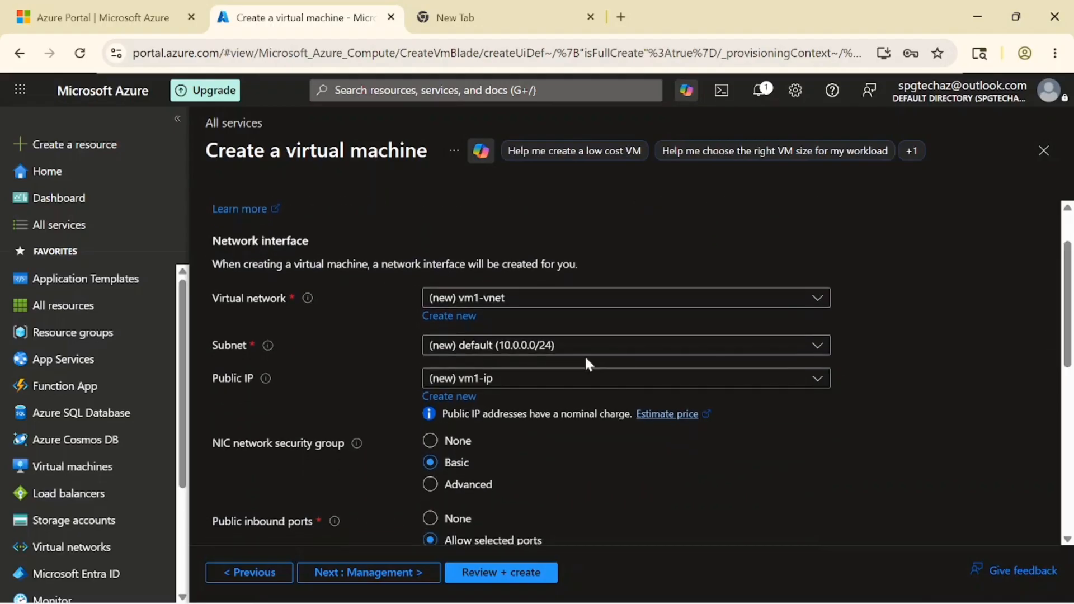
{"action": "left_click", "coordinate": [503, 307]}
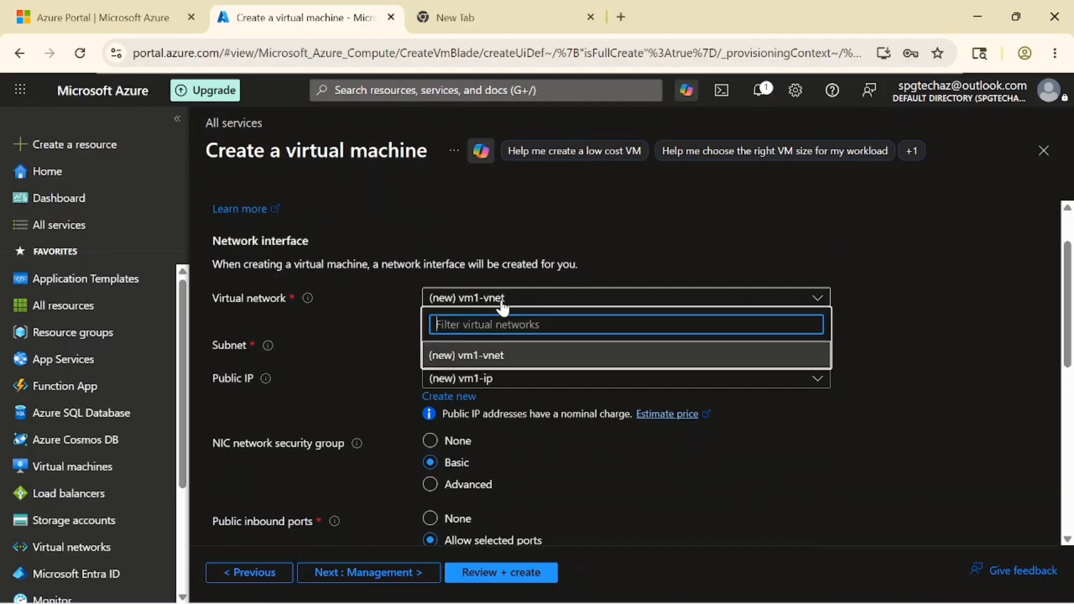
{"action": "left_click", "coordinate": [512, 363]}
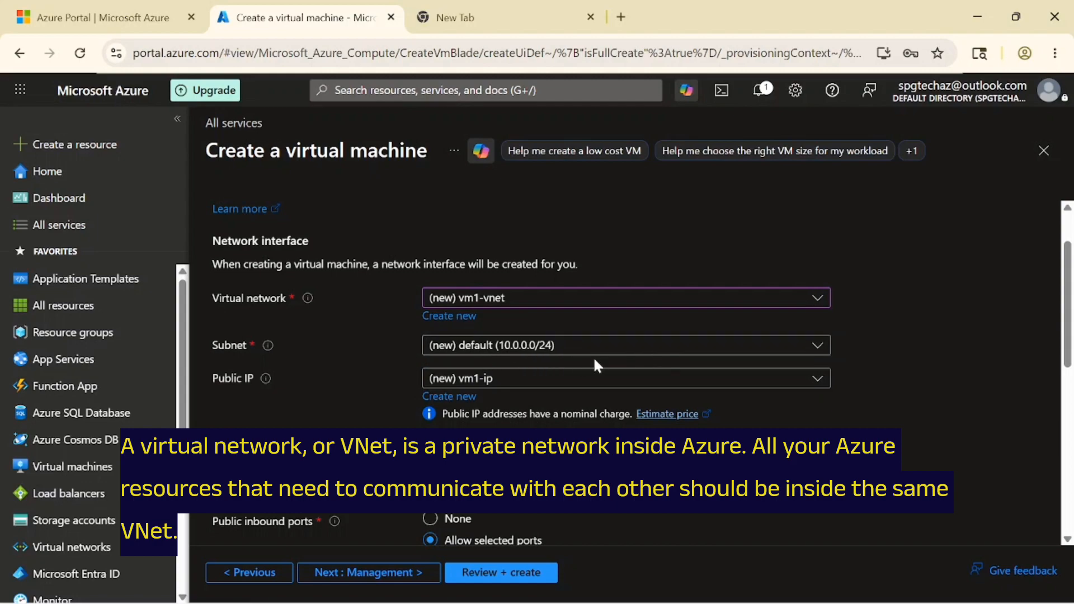
- Review the subnet and virtual network choices, then start creating a new virtual network
{"action": "left_click", "coordinate": [558, 348]}
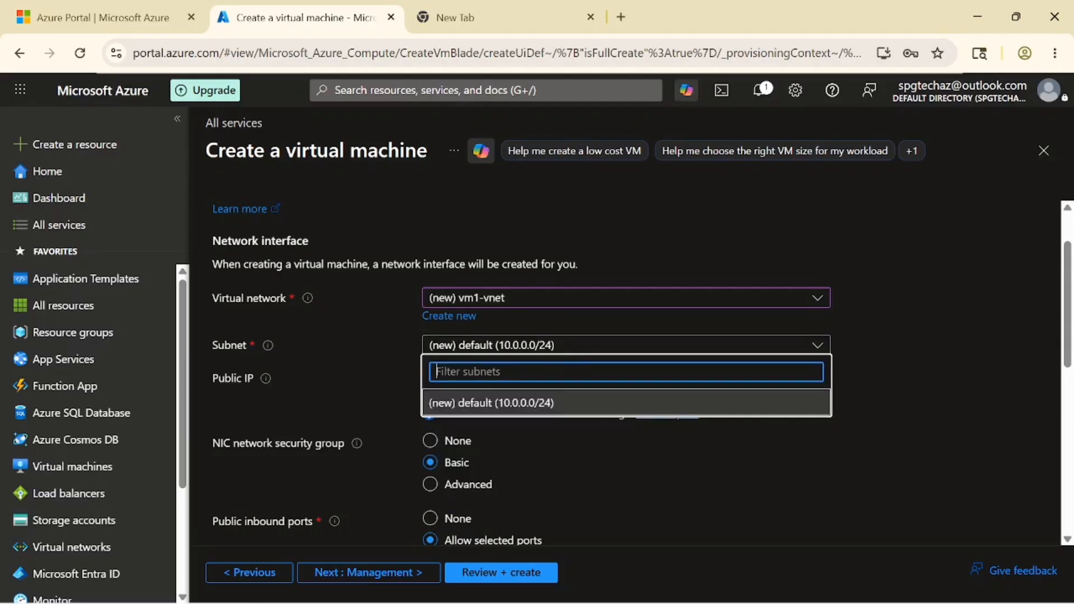
{"action": "left_click", "coordinate": [528, 298]}
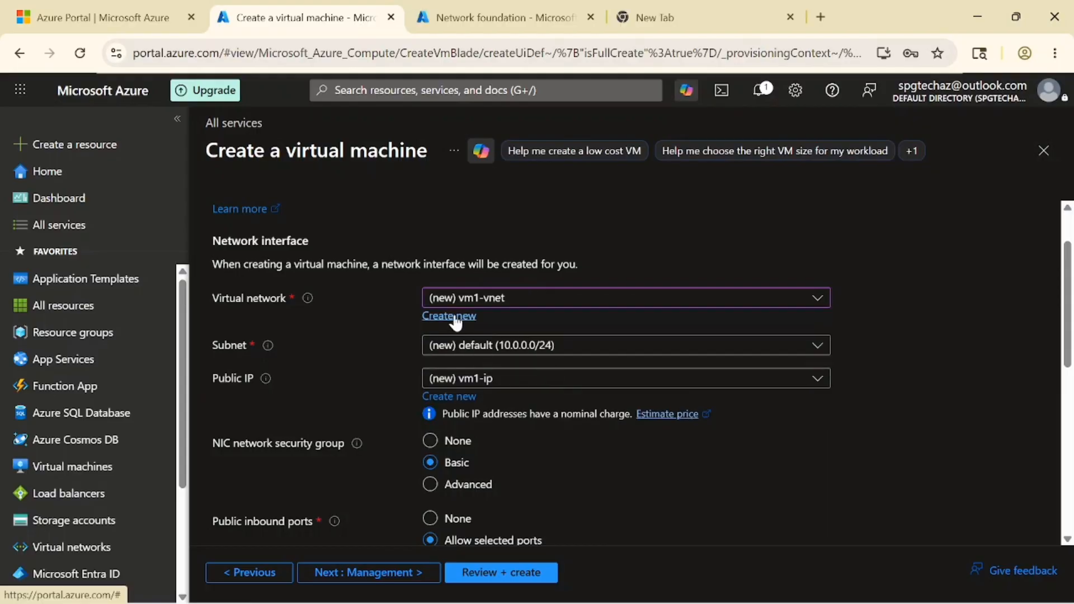
{"action": "left_click", "coordinate": [525, 310]}
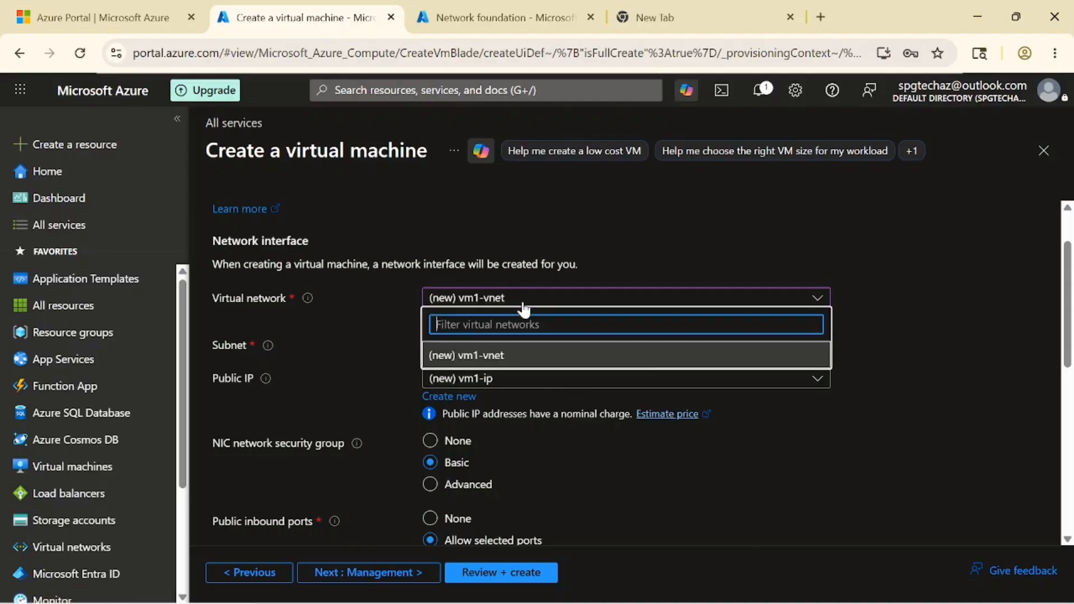
{"action": "left_click", "coordinate": [350, 346]}
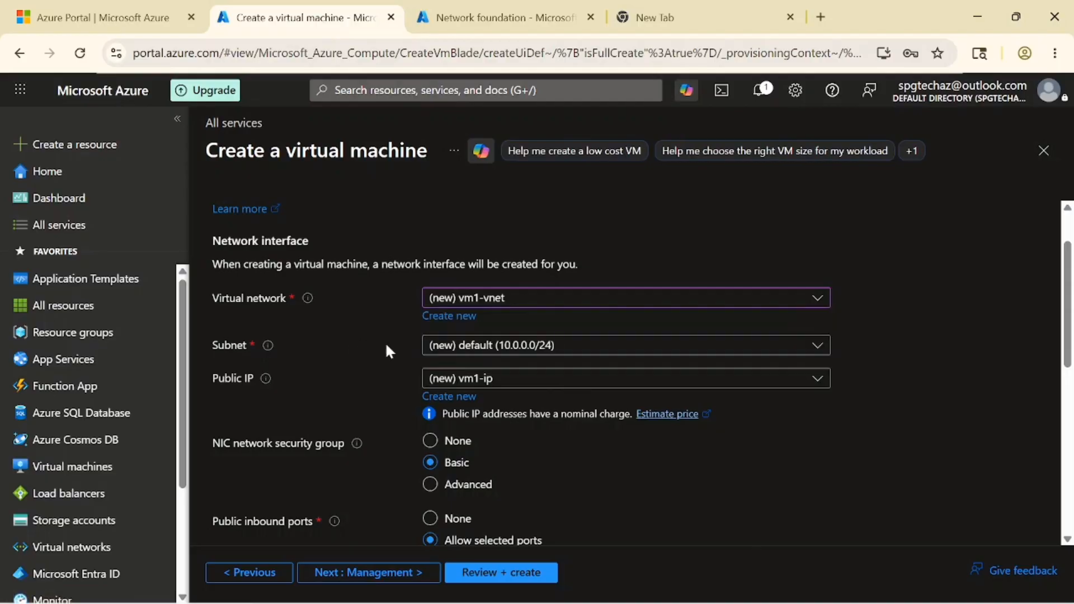
{"action": "left_click", "coordinate": [441, 320]}
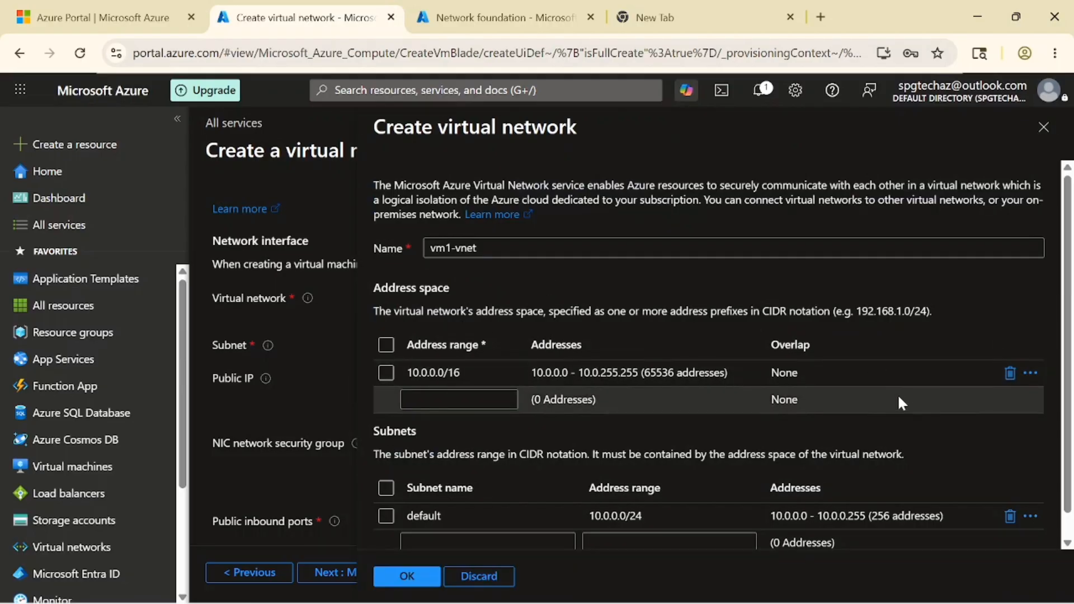
- Change the subnet address range to 10.0.1.0/24
{"action": "scroll", "coordinate": [724, 355], "scroll_direction": "down", "scroll_amount": 1}
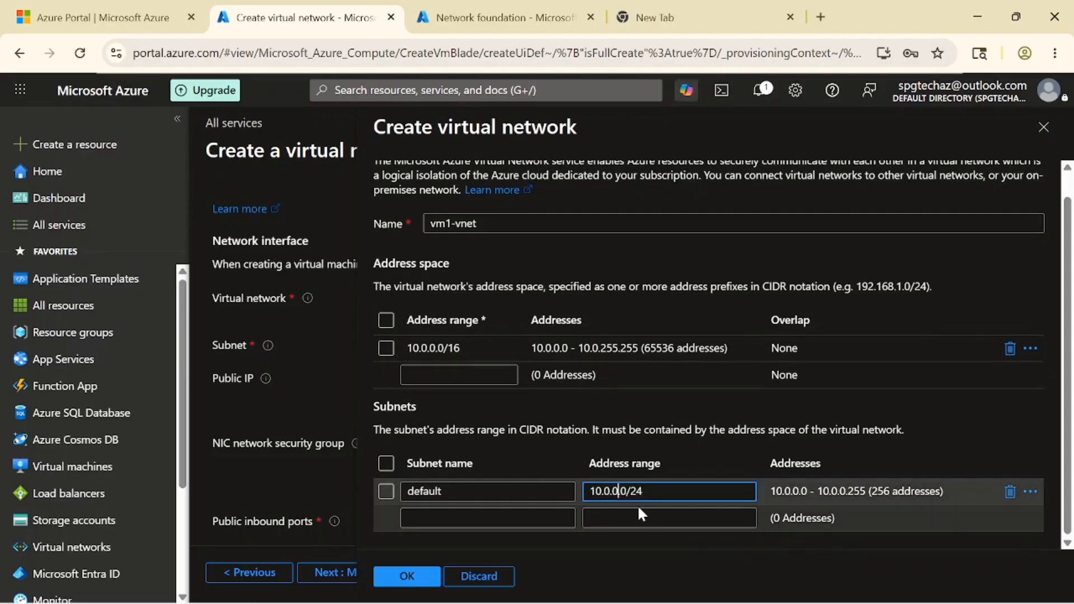
{"action": "key", "text": "BackSpace"}
{"action": "type", "text": "1."}
- Rename the default subnet to vm1subnet and confirm the vm1-vnet settings
{"action": "left_click_drag", "start_coordinate": [445, 492], "coordinate": [388, 493]}
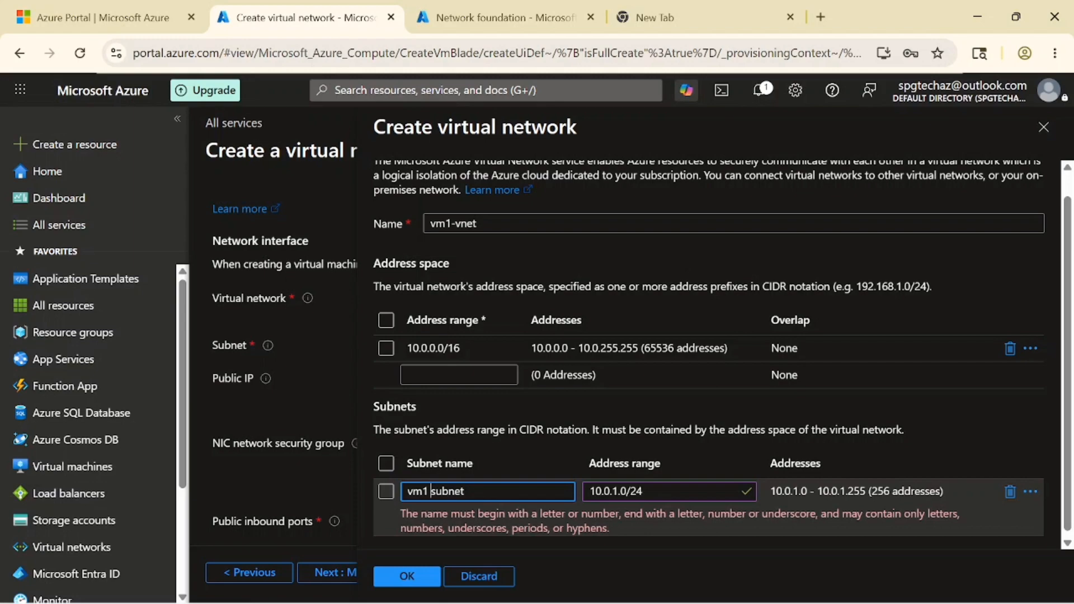
{"action": "key", "text": "BackSpace"}
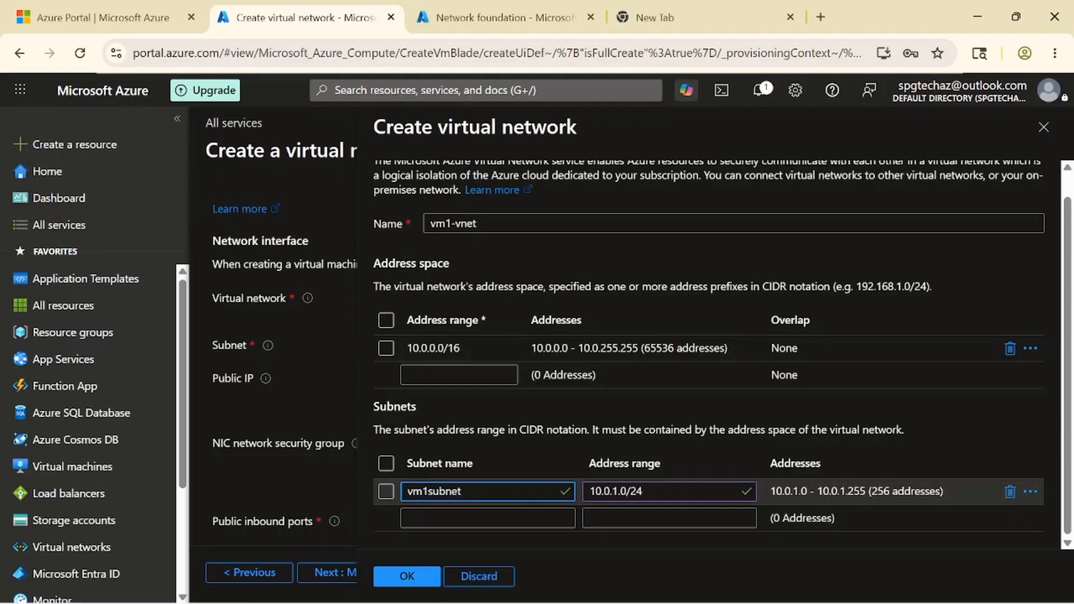
{"action": "left_click", "coordinate": [531, 469]}
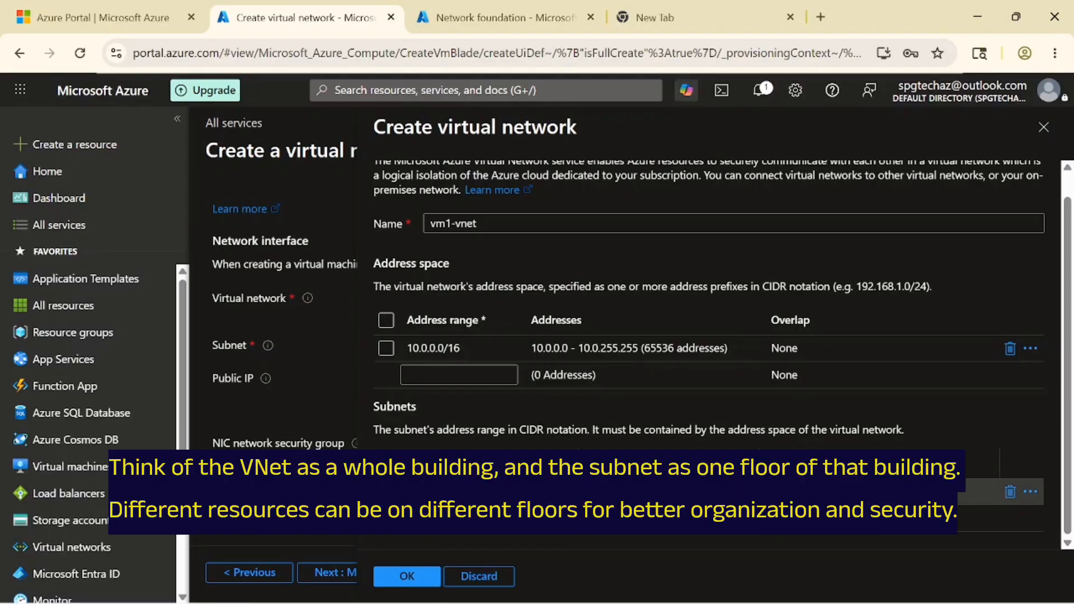
{"action": "scroll", "coordinate": [526, 467], "scroll_direction": "up", "scroll_amount": 1}
{"action": "scroll", "coordinate": [526, 467], "scroll_direction": "down", "scroll_amount": 1}
{"action": "scroll", "coordinate": [526, 467], "scroll_direction": "up", "scroll_amount": 1}
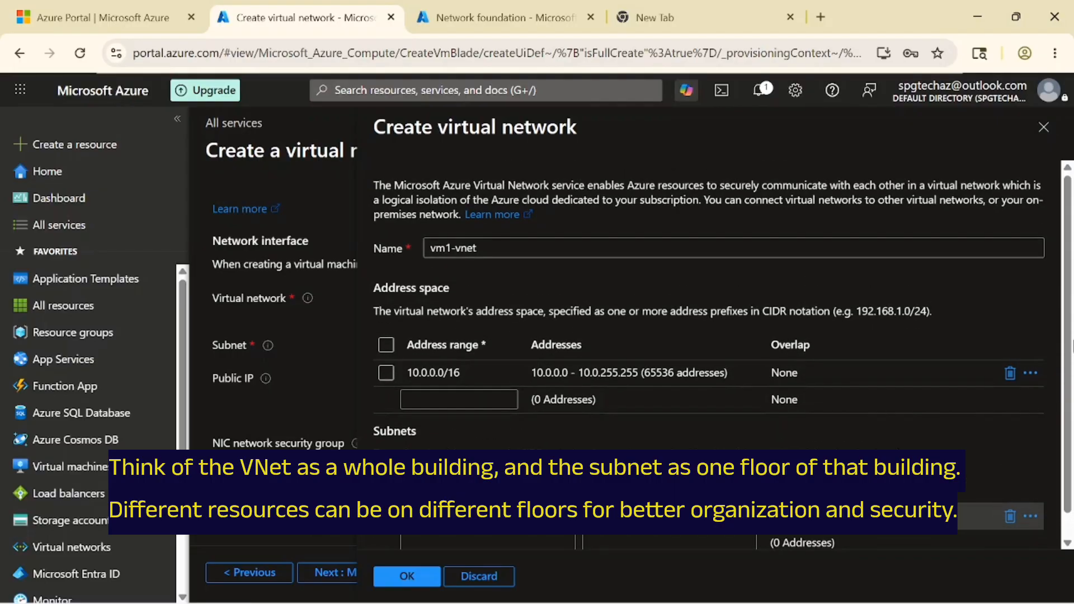
{"action": "scroll", "coordinate": [526, 467], "scroll_direction": "down", "scroll_amount": 1}
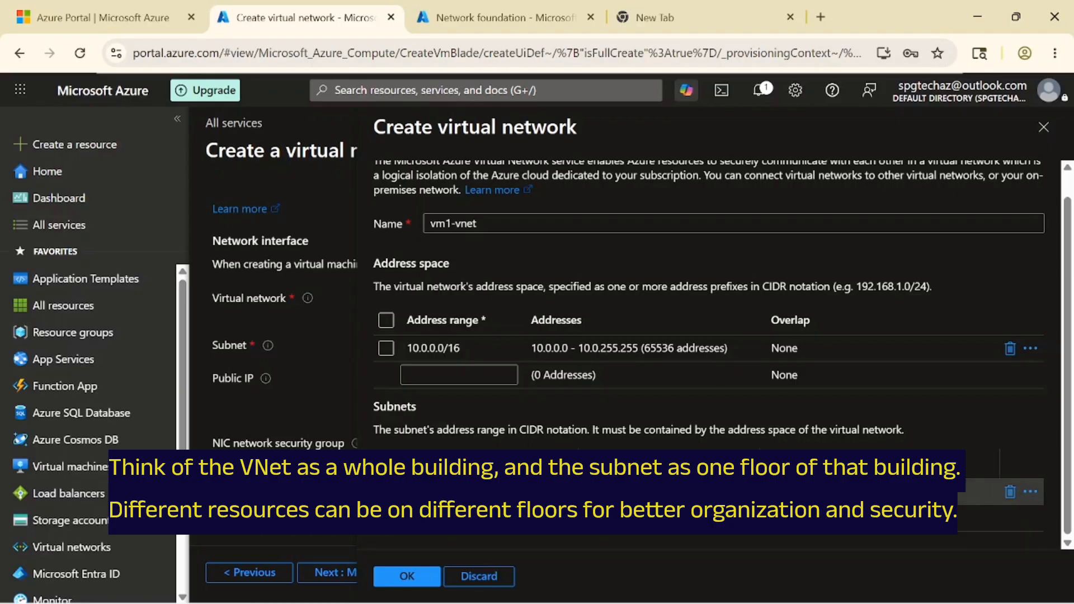
{"action": "scroll", "coordinate": [526, 467], "scroll_direction": "up", "scroll_amount": 1}
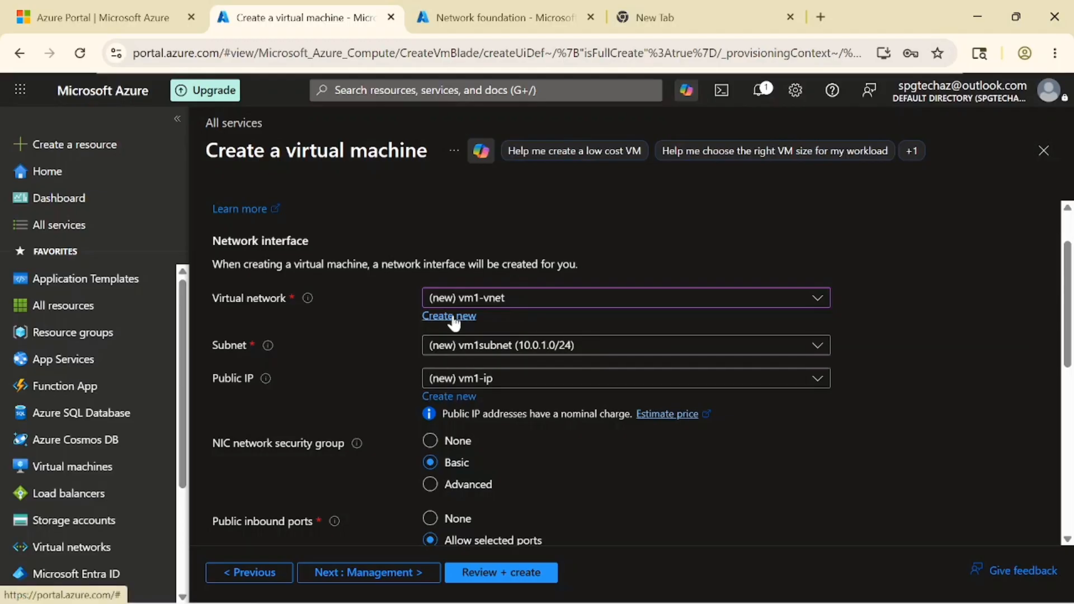
{"action": "scroll", "coordinate": [527, 283], "scroll_direction": "down", "scroll_amount": 2}
- Keep (new) vm1-ip as the VM's public IP address
{"action": "left_click", "coordinate": [527, 279]}
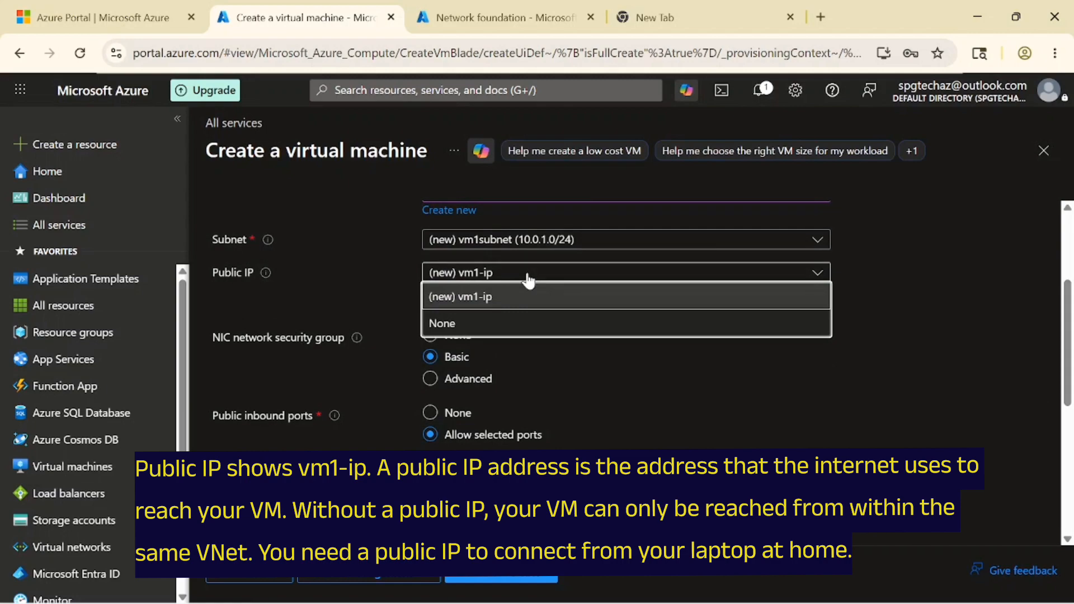
{"action": "left_click", "coordinate": [528, 279]}
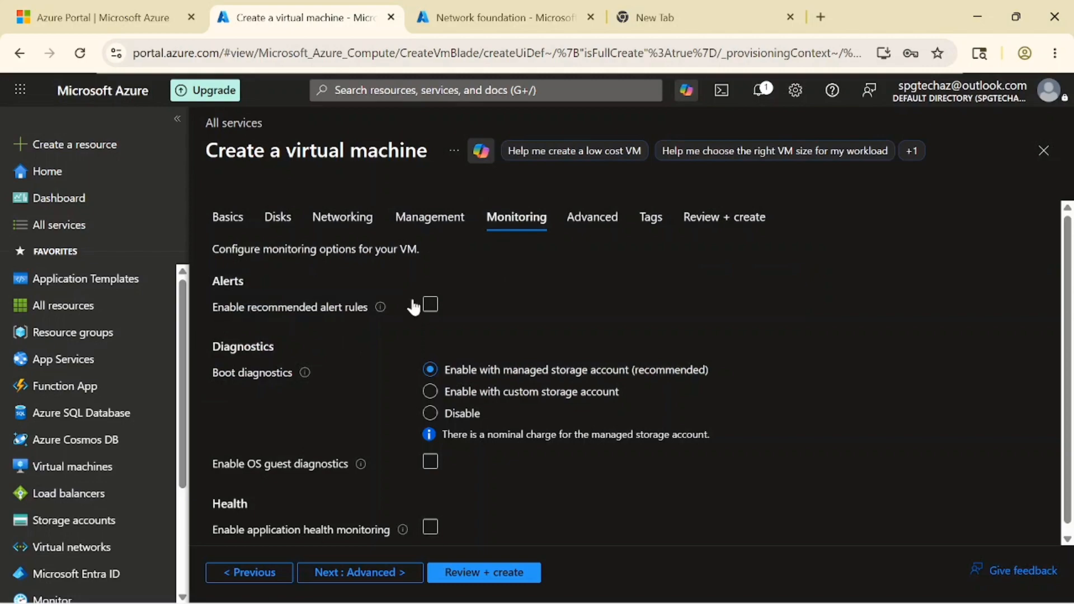
{"action": "left_click", "coordinate": [430, 305]}
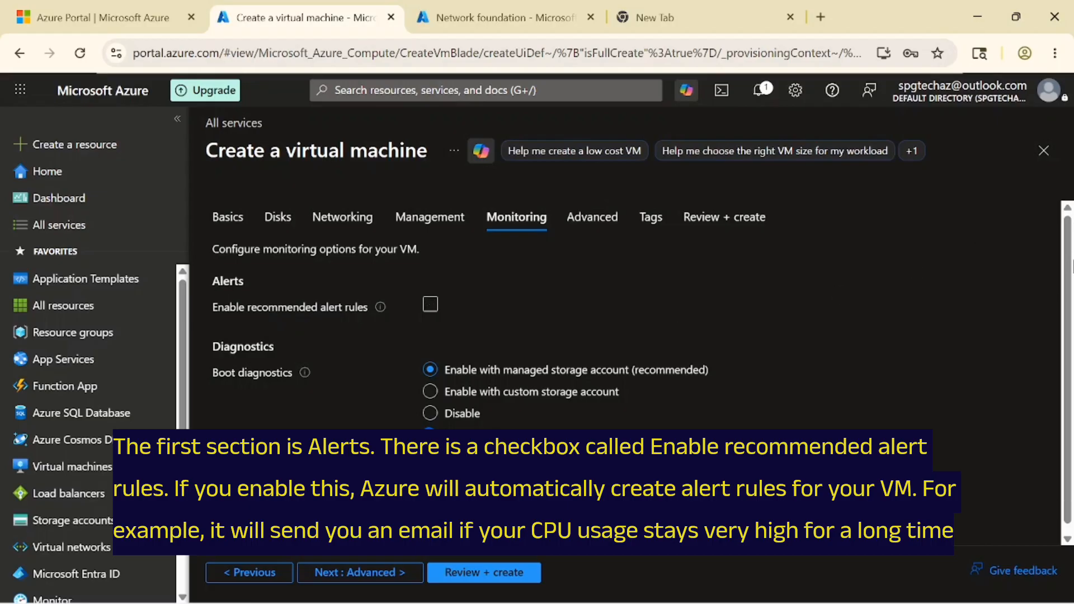
{"action": "left_click_drag", "start_coordinate": [1073, 278], "coordinate": [1073, 330]}
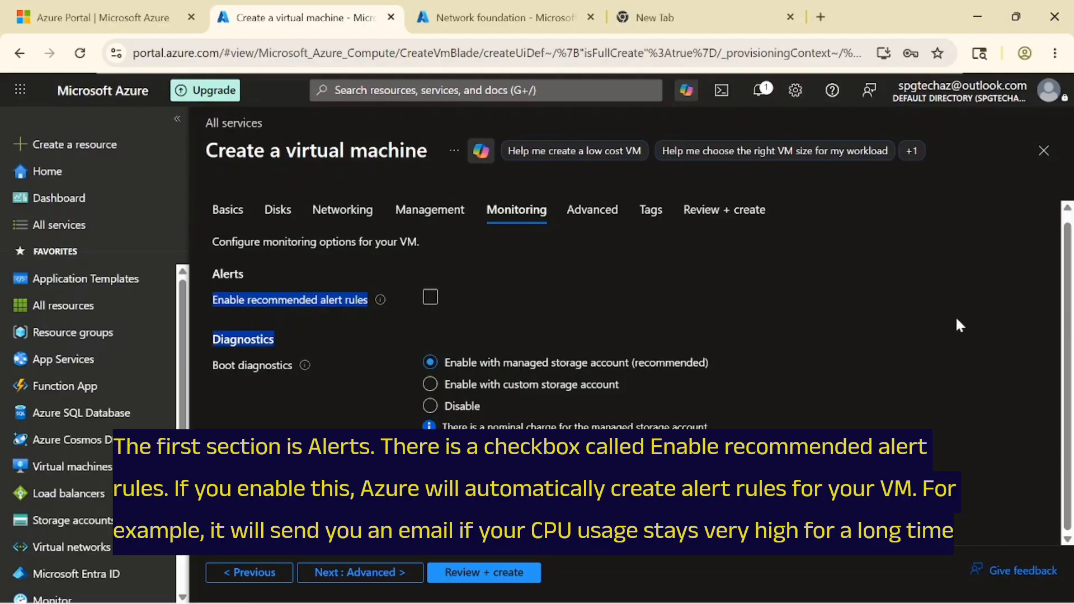
{"action": "left_click", "coordinate": [969, 325]}
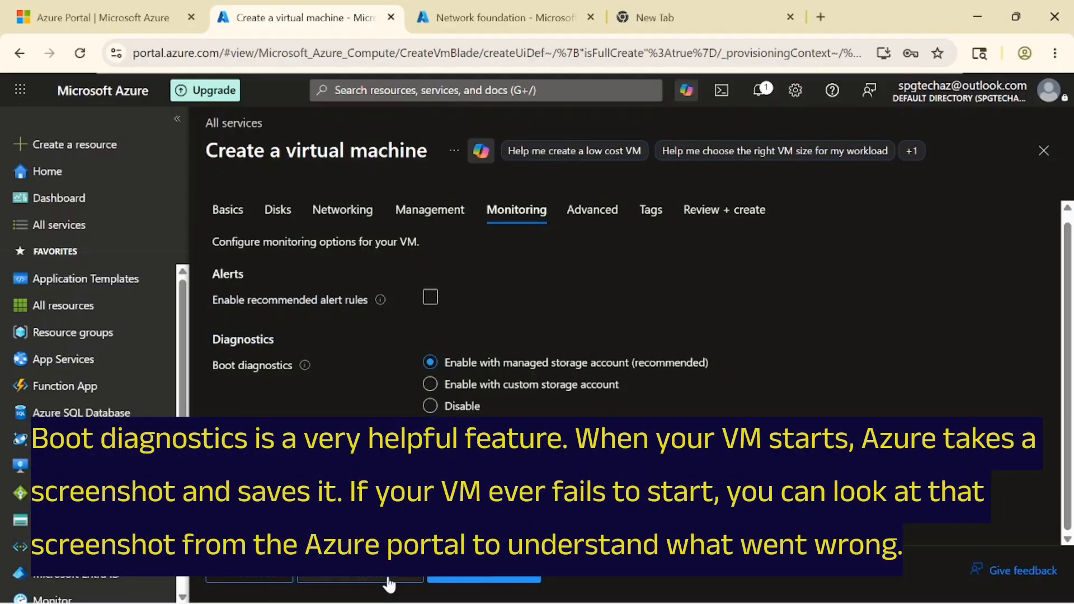
{"action": "scroll", "coordinate": [475, 312], "scroll_direction": "up", "scroll_amount": 1}
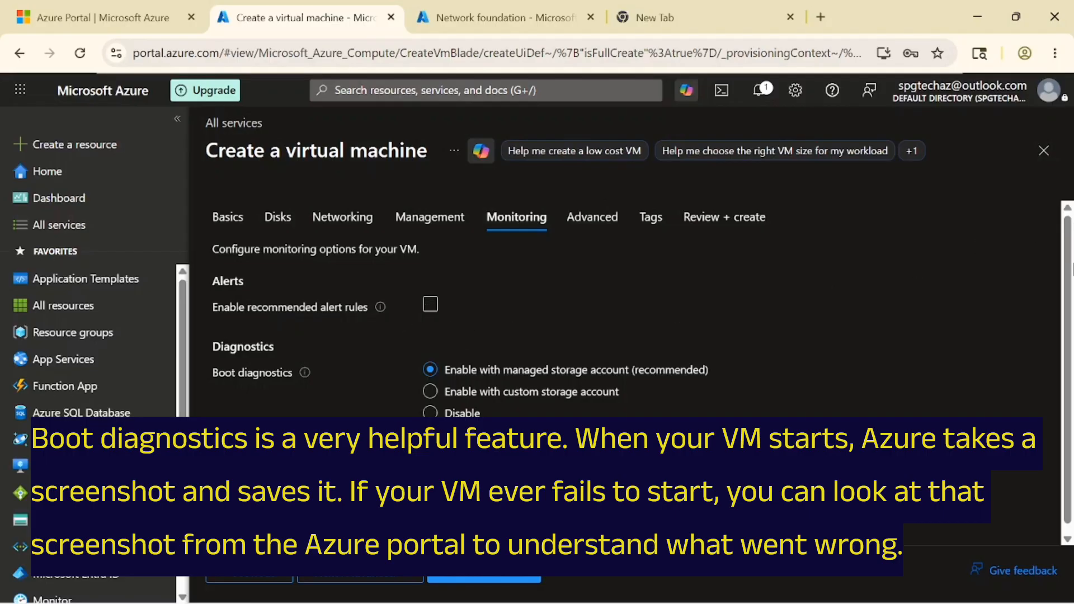
{"action": "left_click_drag", "start_coordinate": [1073, 278], "coordinate": [1073, 327]}
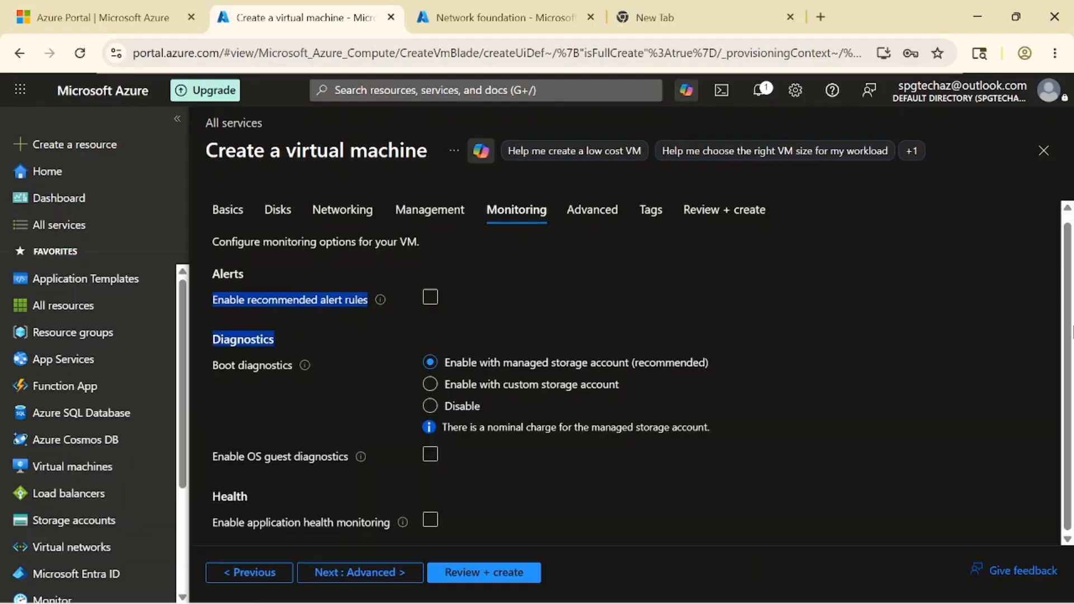
{"action": "left_click", "coordinate": [957, 320]}
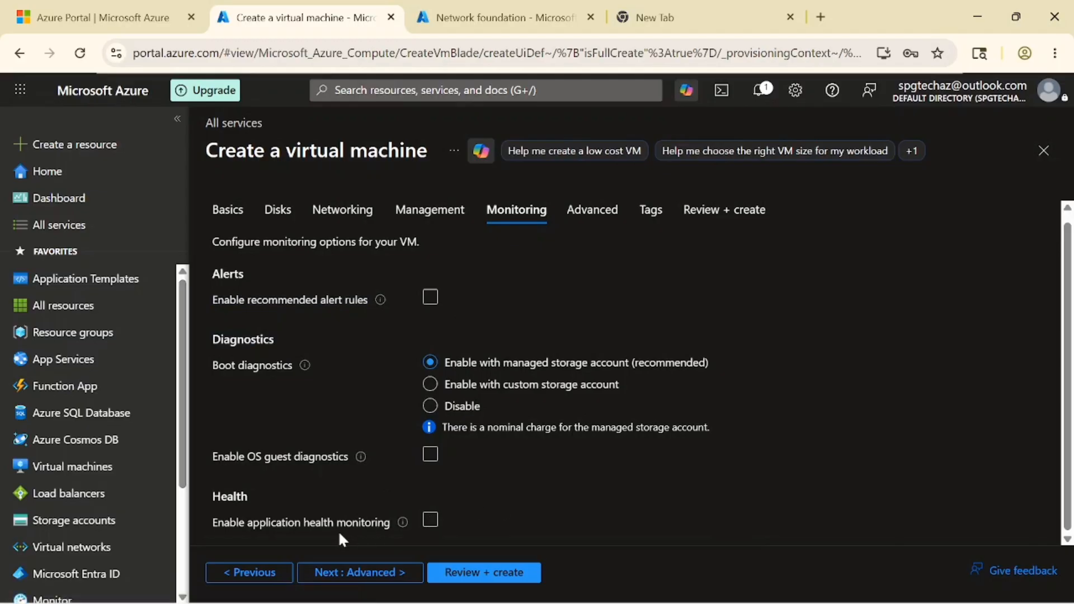
{"action": "left_click", "coordinate": [431, 520]}
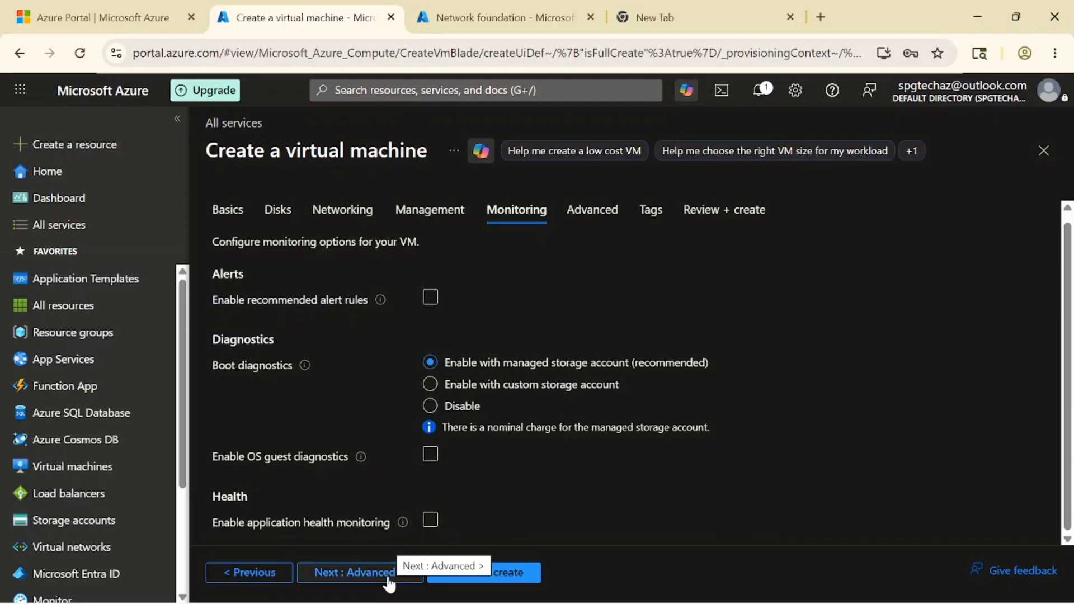
{"action": "scroll", "coordinate": [943, 248], "scroll_direction": "up", "scroll_amount": 1}
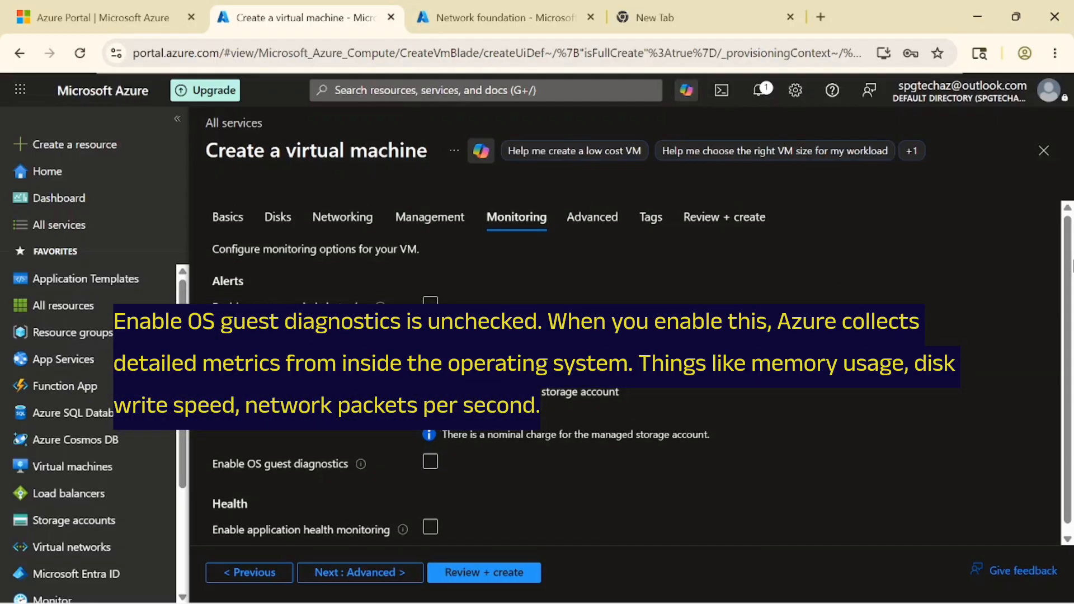
{"action": "left_click_drag", "start_coordinate": [1073, 276], "coordinate": [1073, 305]}
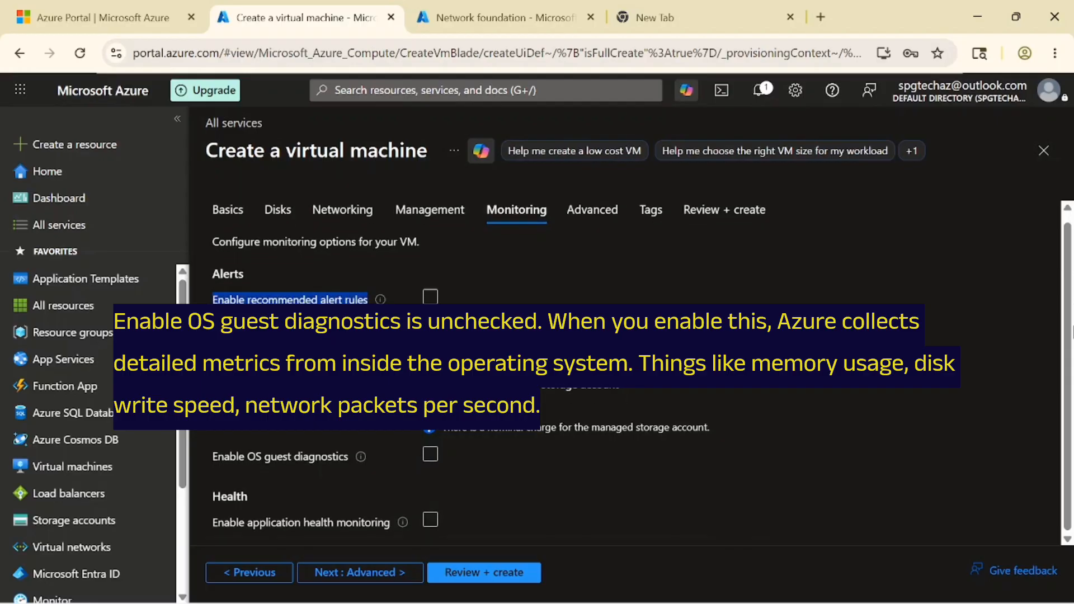
{"action": "left_click", "coordinate": [956, 319]}
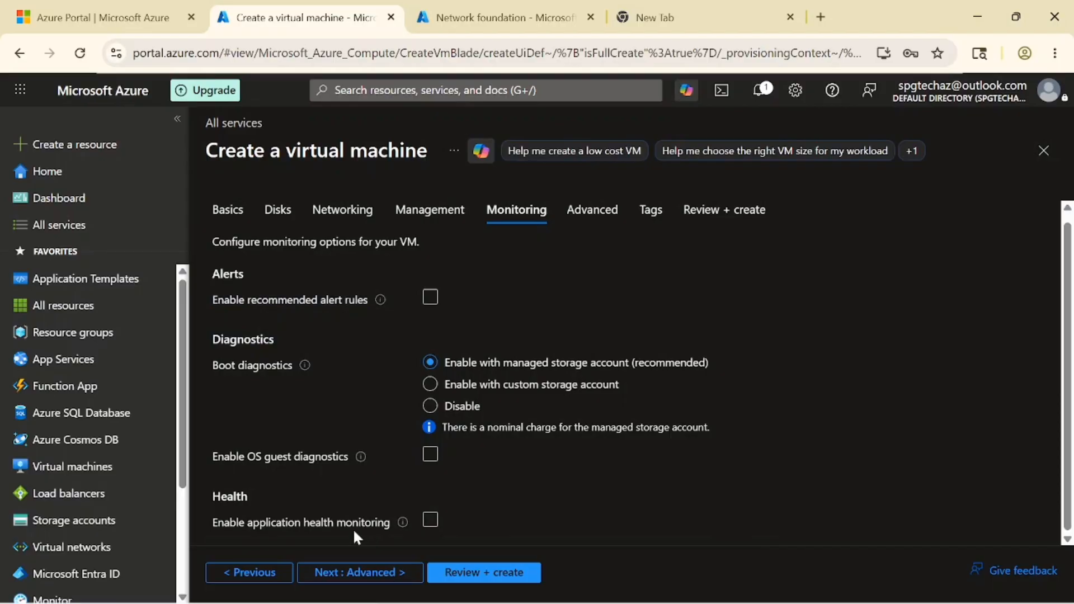
- Leave auto-shutdown and backup off in Management, then proceed to Review + create validation
{"action": "left_click", "coordinate": [249, 571]}
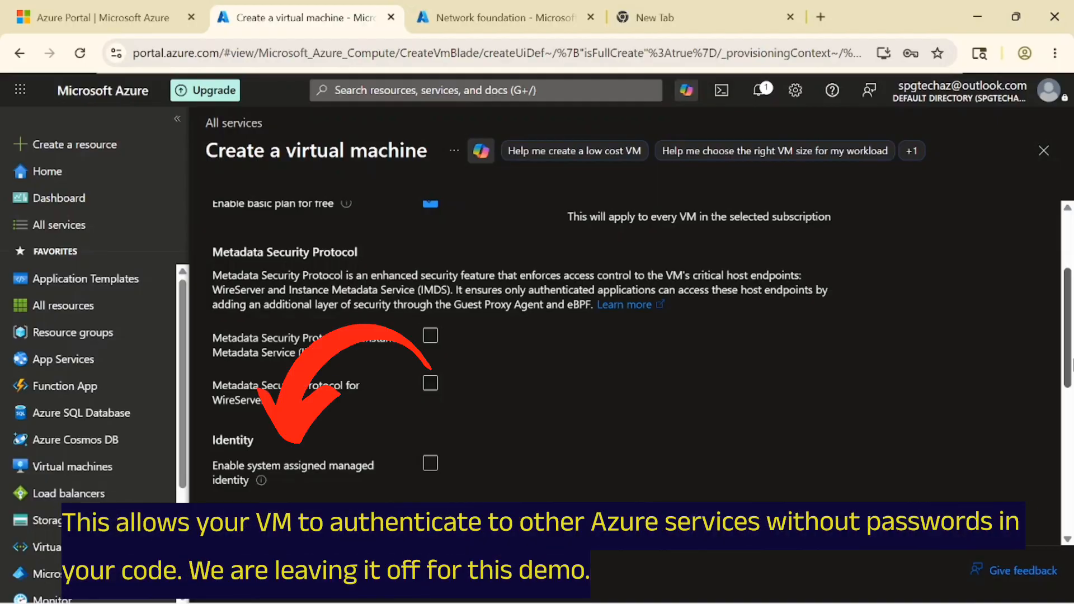
{"action": "scroll", "coordinate": [642, 343], "scroll_direction": "down", "scroll_amount": 1}
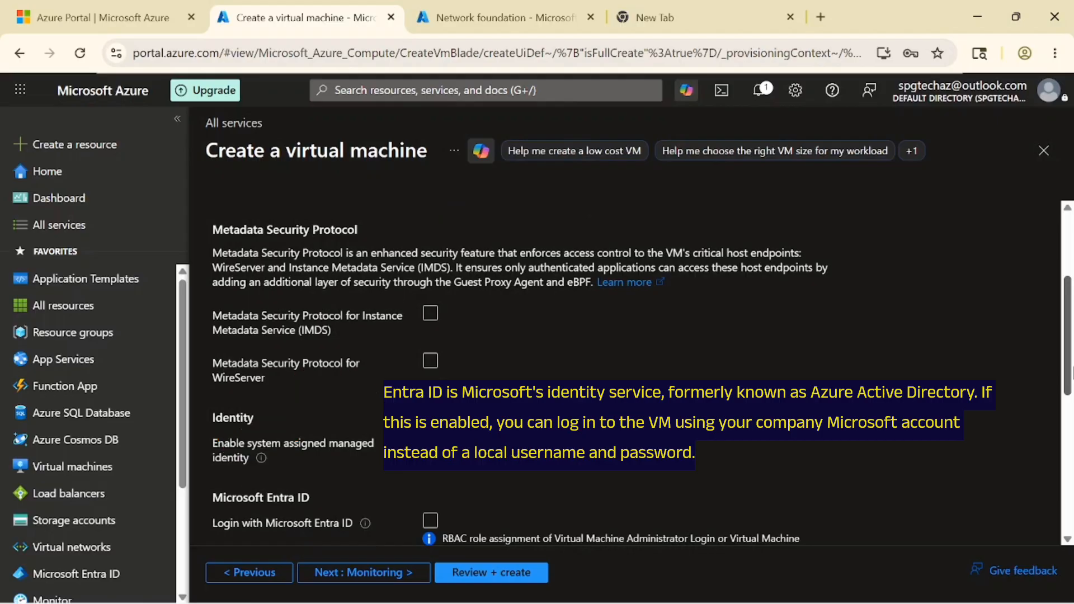
{"action": "scroll", "coordinate": [638, 369], "scroll_direction": "down", "scroll_amount": 2}
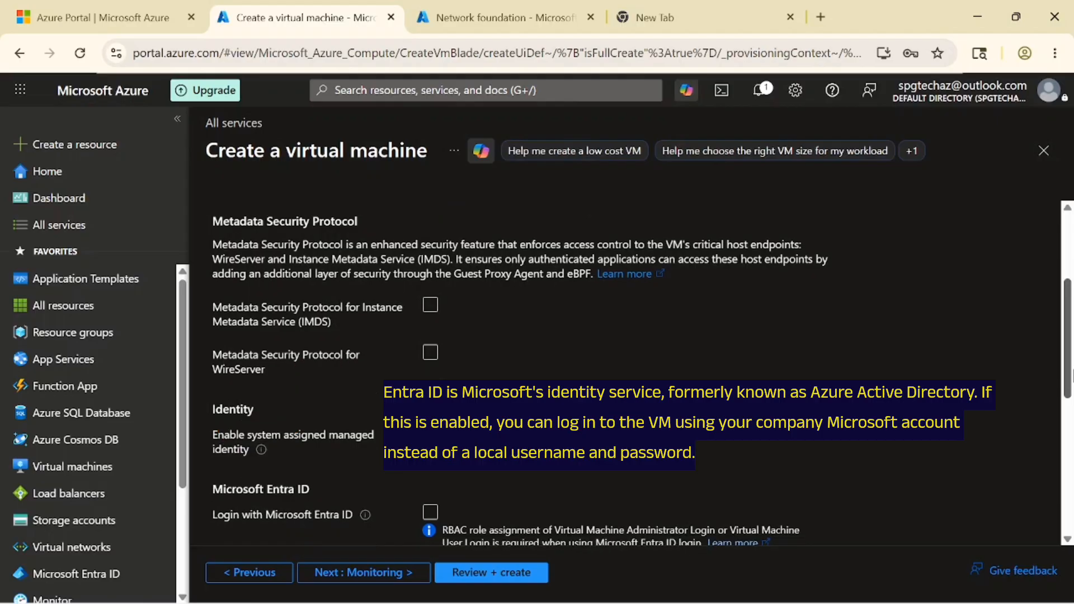
{"action": "scroll", "coordinate": [638, 370], "scroll_direction": "down", "scroll_amount": 4}
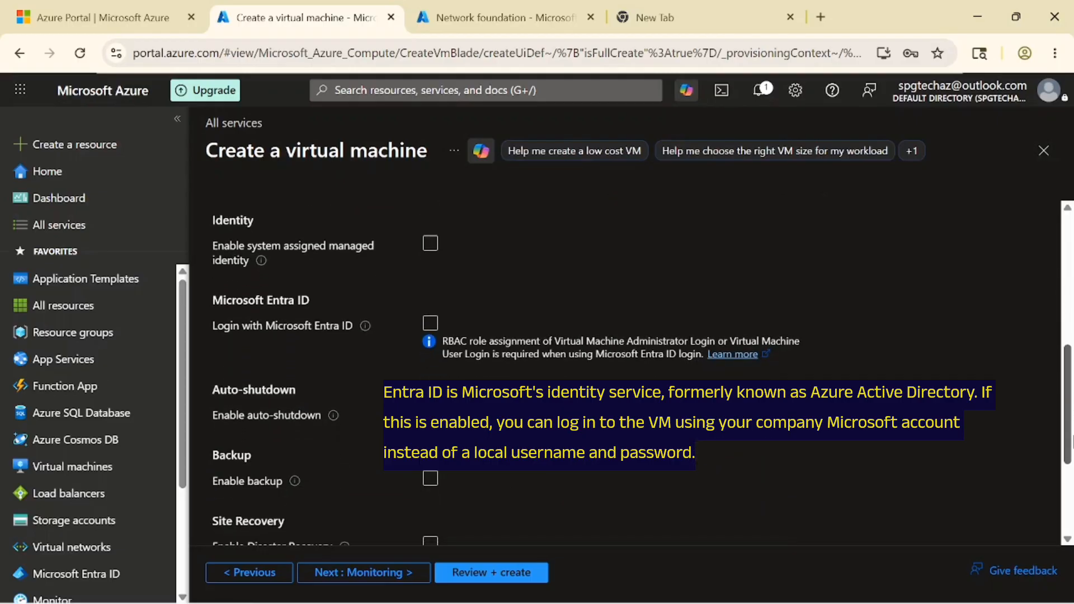
{"action": "scroll", "coordinate": [638, 369], "scroll_direction": "down", "scroll_amount": 4}
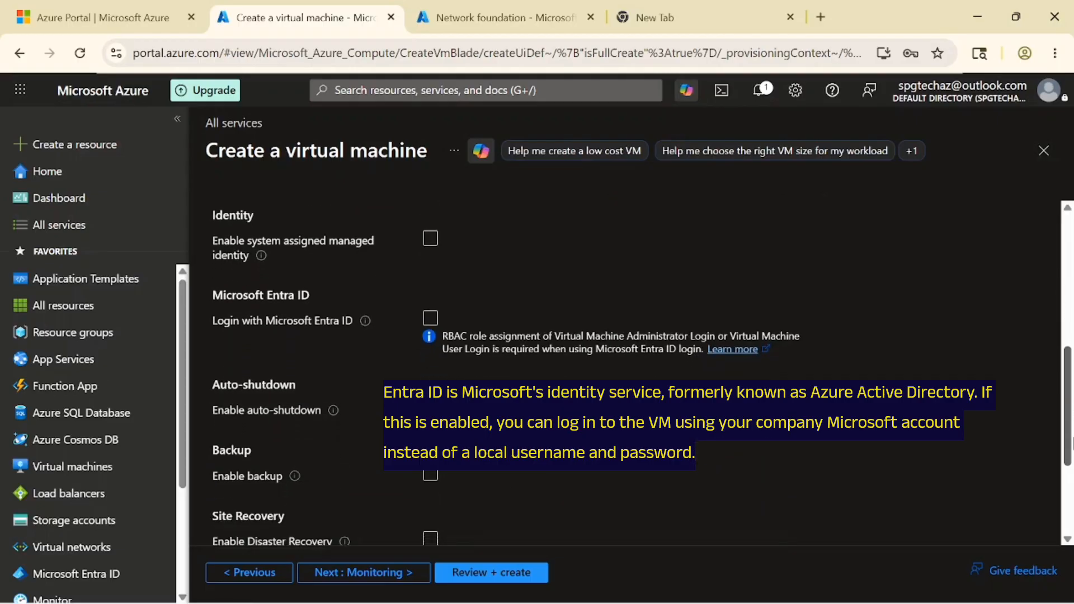
{"action": "scroll", "coordinate": [638, 370], "scroll_direction": "down", "scroll_amount": 1}
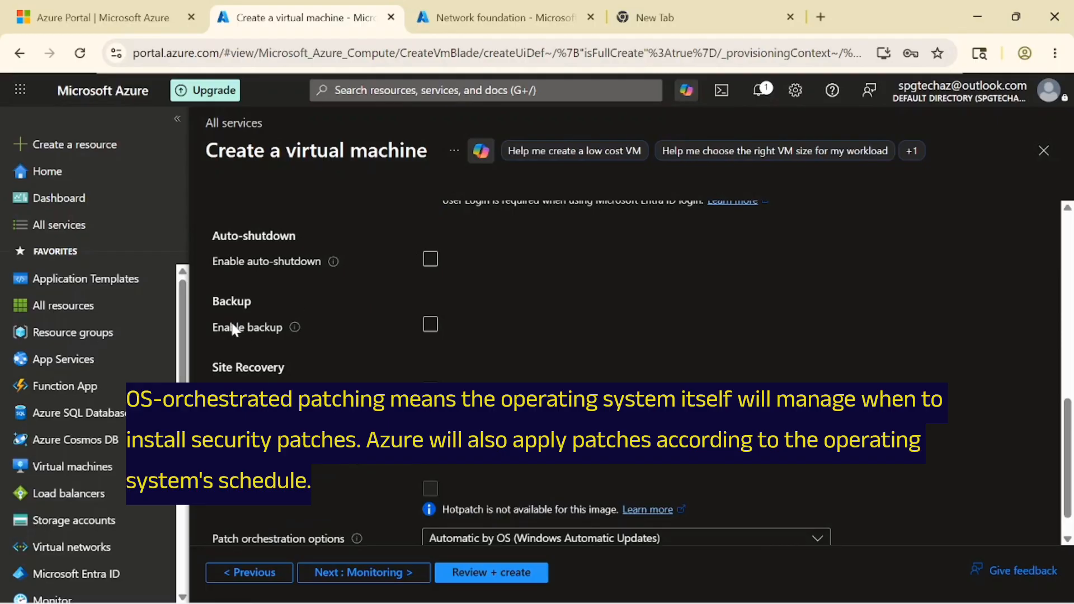
{"action": "left_click", "coordinate": [491, 573]}
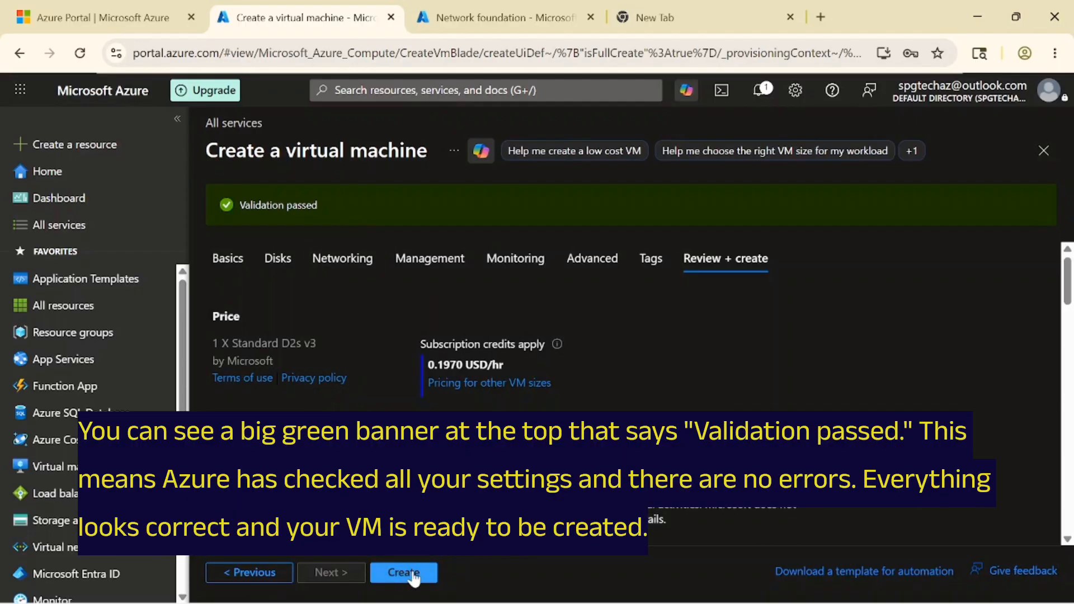
{"action": "left_click_drag", "start_coordinate": [1067, 288], "coordinate": [1064, 307]}
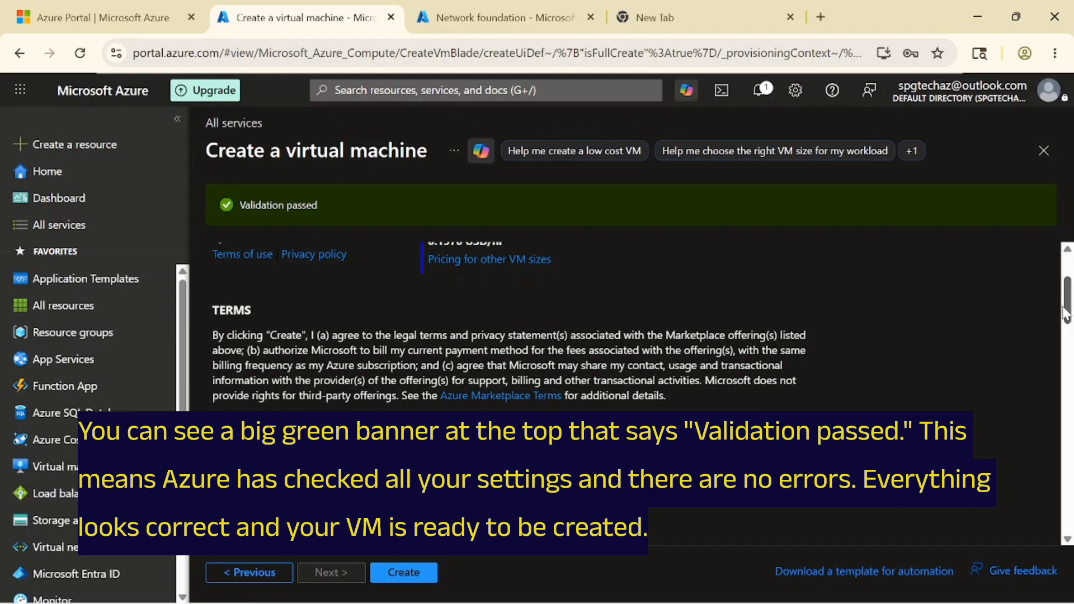
{"action": "left_click_drag", "start_coordinate": [1066, 313], "coordinate": [1067, 349]}
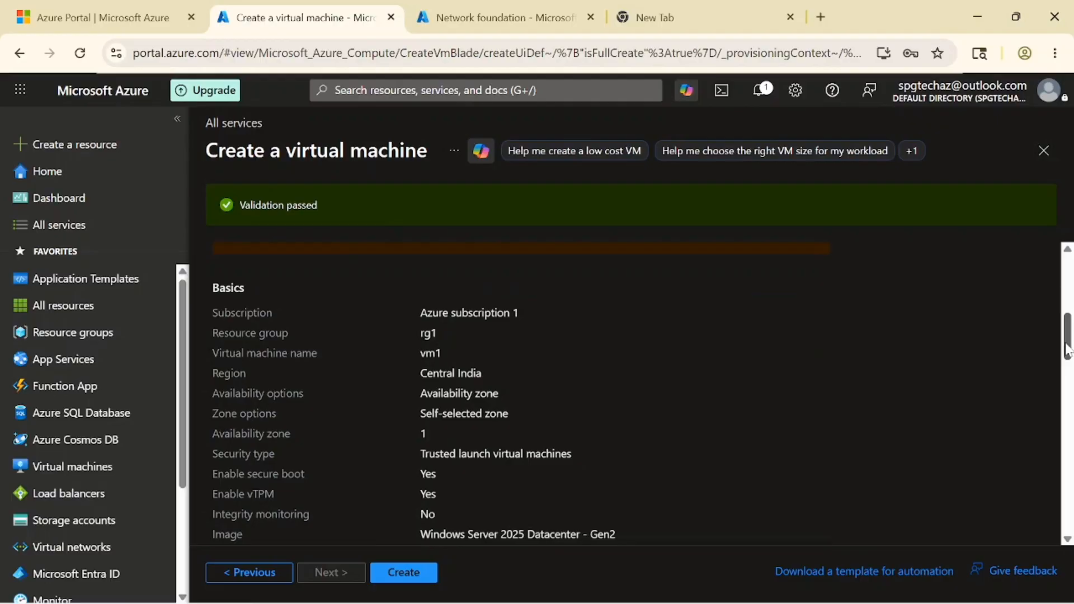
{"action": "left_click_drag", "start_coordinate": [1068, 350], "coordinate": [1067, 374]}
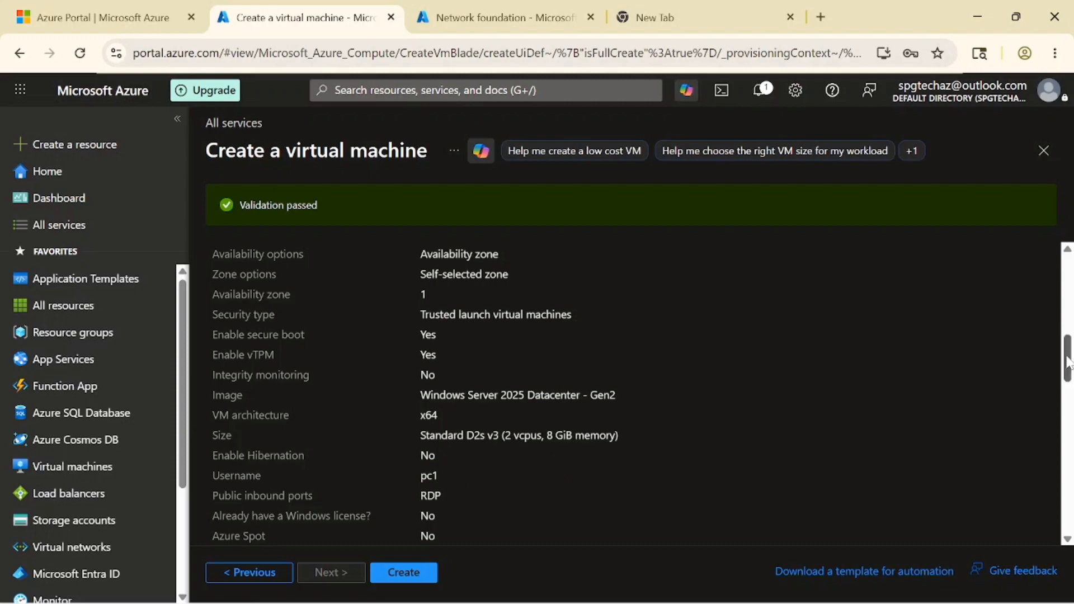
{"action": "scroll", "coordinate": [1070, 365], "scroll_direction": "down", "scroll_amount": 1}
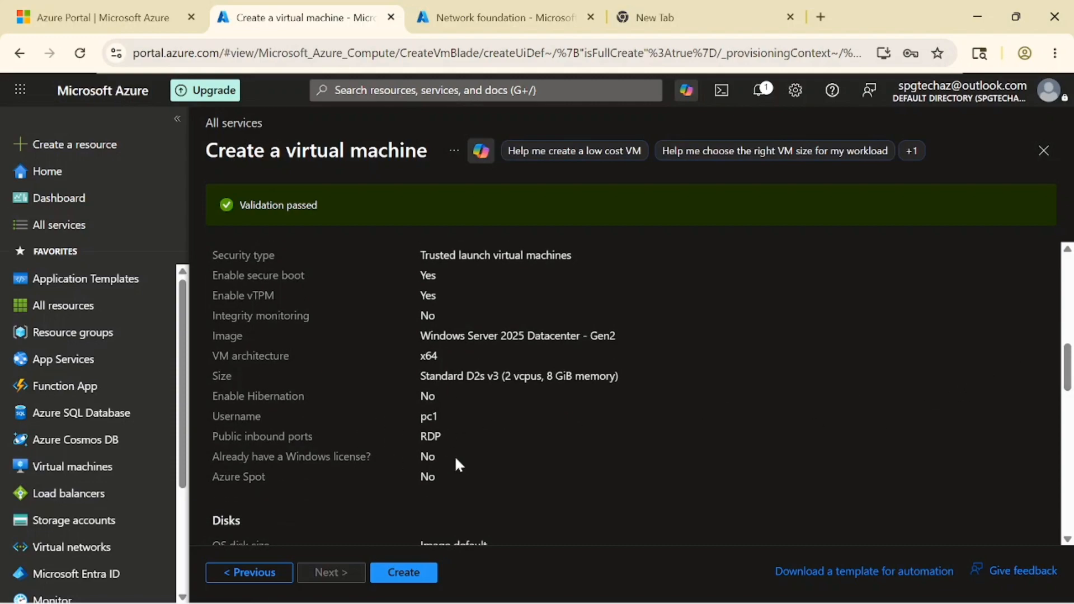
{"action": "left_click_drag", "start_coordinate": [1066, 372], "coordinate": [1069, 403]}
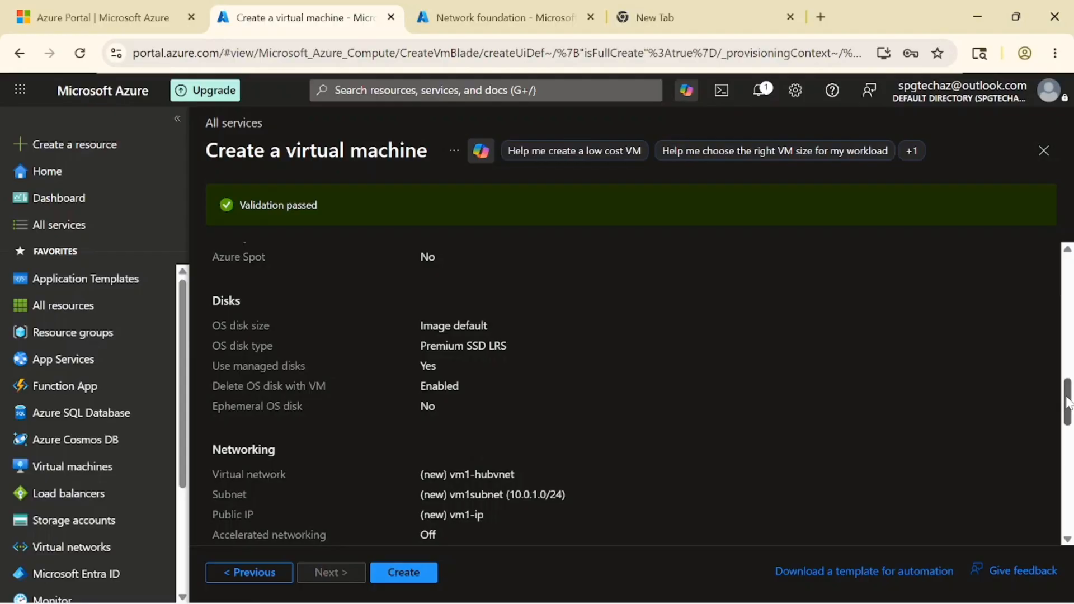
- Scroll through the validated Management, Monitoring and Advanced summaries of the vm1 review
{"action": "left_click_drag", "start_coordinate": [1068, 403], "coordinate": [1068, 408]}
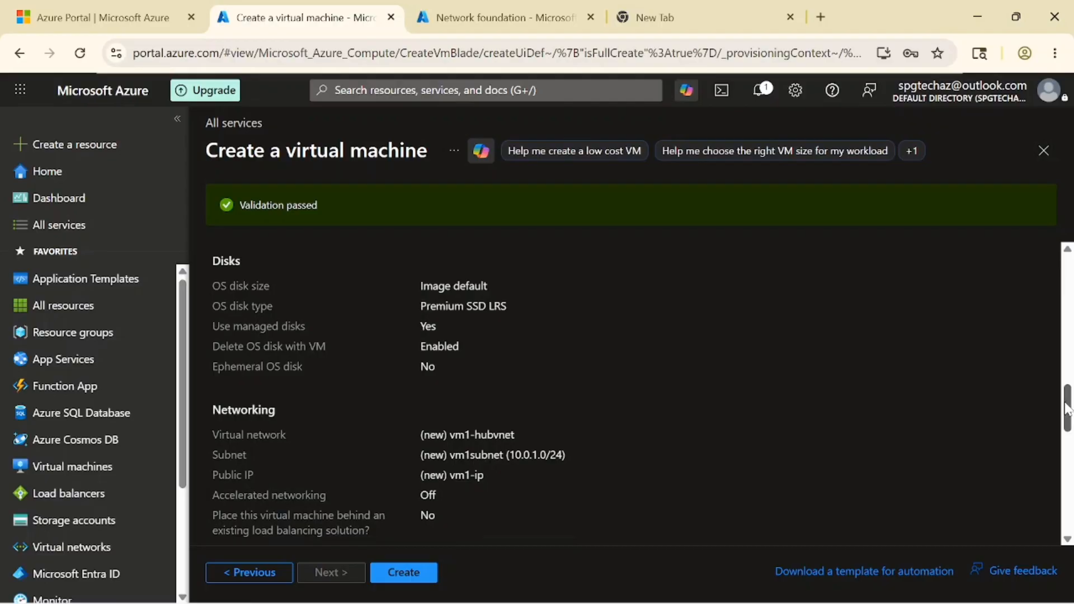
{"action": "left_click_drag", "start_coordinate": [1068, 408], "coordinate": [1066, 462]}
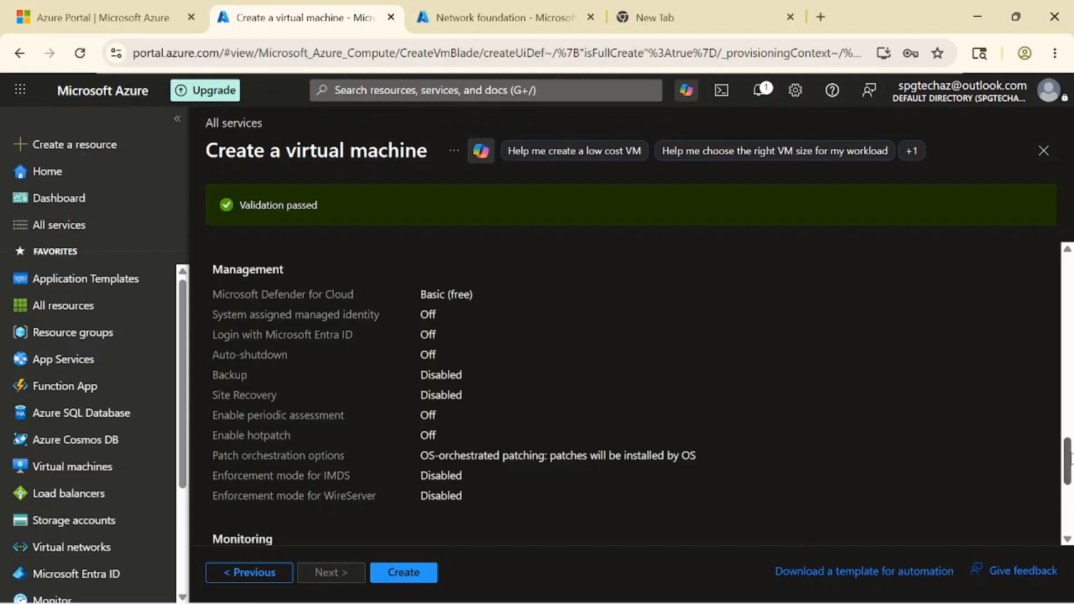
{"action": "mouse_move", "coordinate": [1069, 455]}
{"action": "left_mouse_down"}
{"action": "mouse_move", "coordinate": [1070, 500]}
{"action": "mouse_move", "coordinate": [1070, 437]}
{"action": "left_mouse_up"}
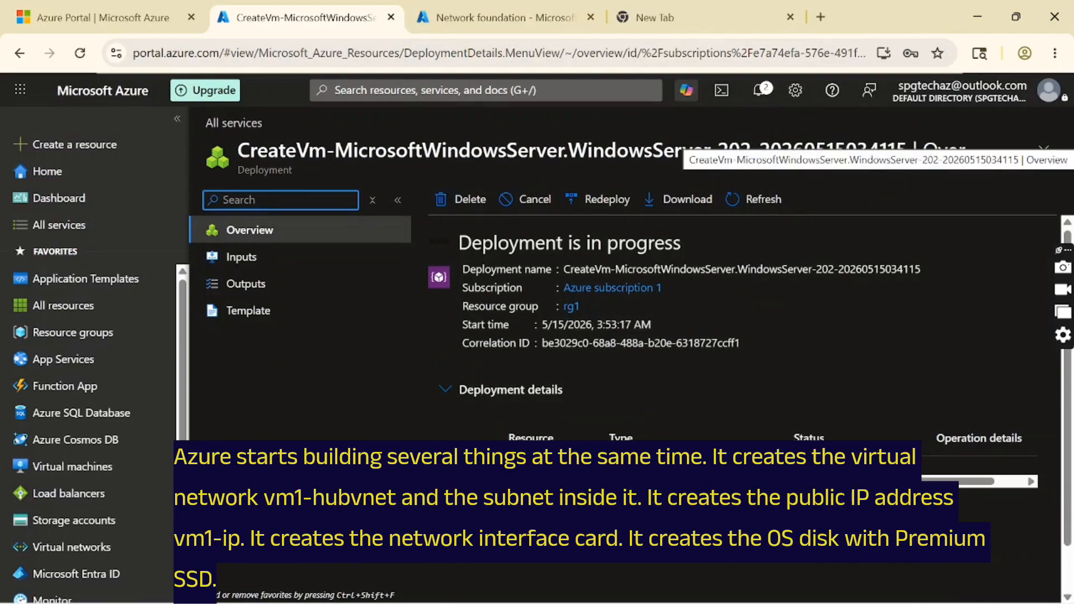
- Expand Next steps, go to vm1's resource and download the vm1.rdp connection file
{"action": "scroll", "coordinate": [411, 513], "scroll_direction": "down", "scroll_amount": 3}
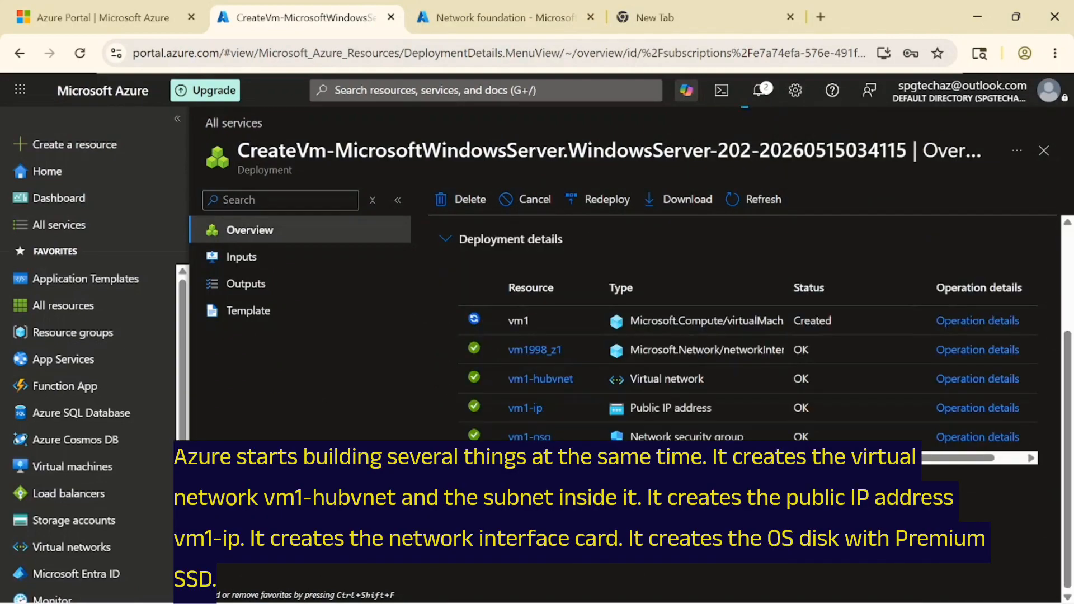
{"action": "left_click", "coordinate": [447, 495]}
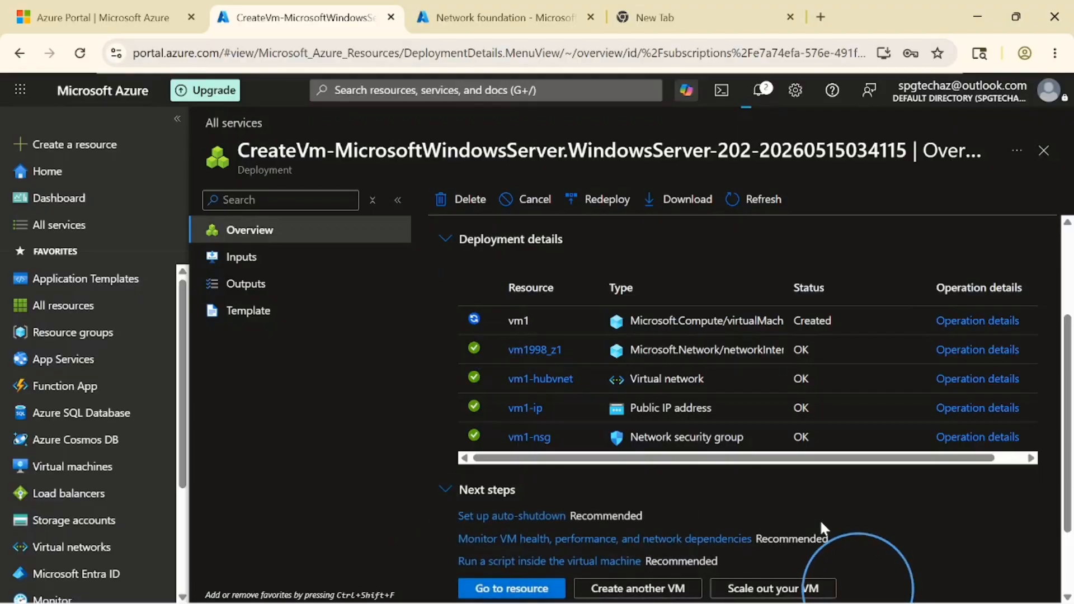
{"action": "scroll", "coordinate": [856, 492], "scroll_direction": "down", "scroll_amount": 2}
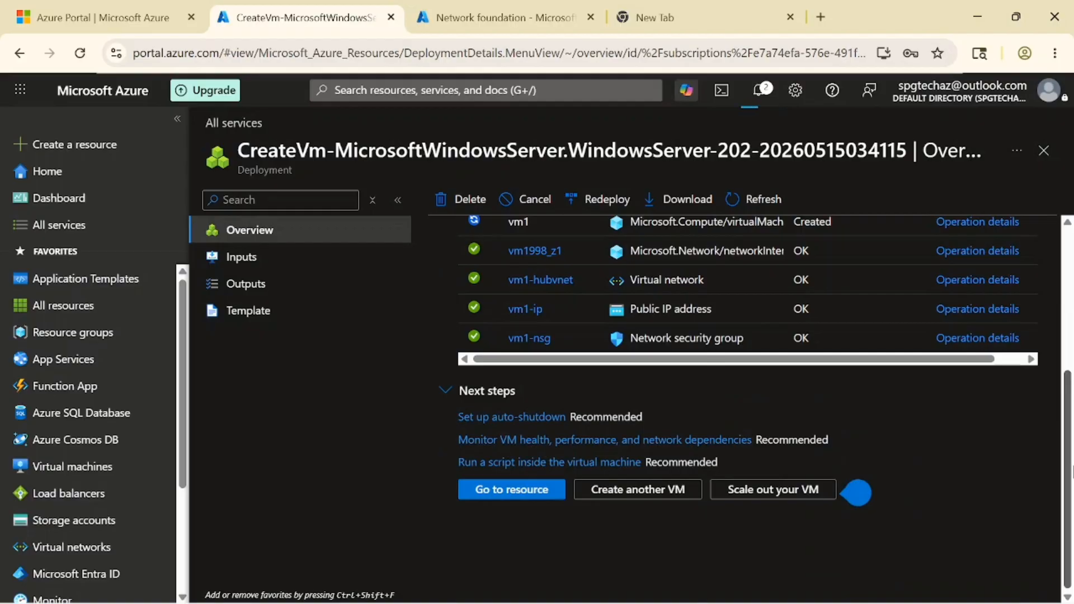
{"action": "left_click", "coordinate": [857, 493]}
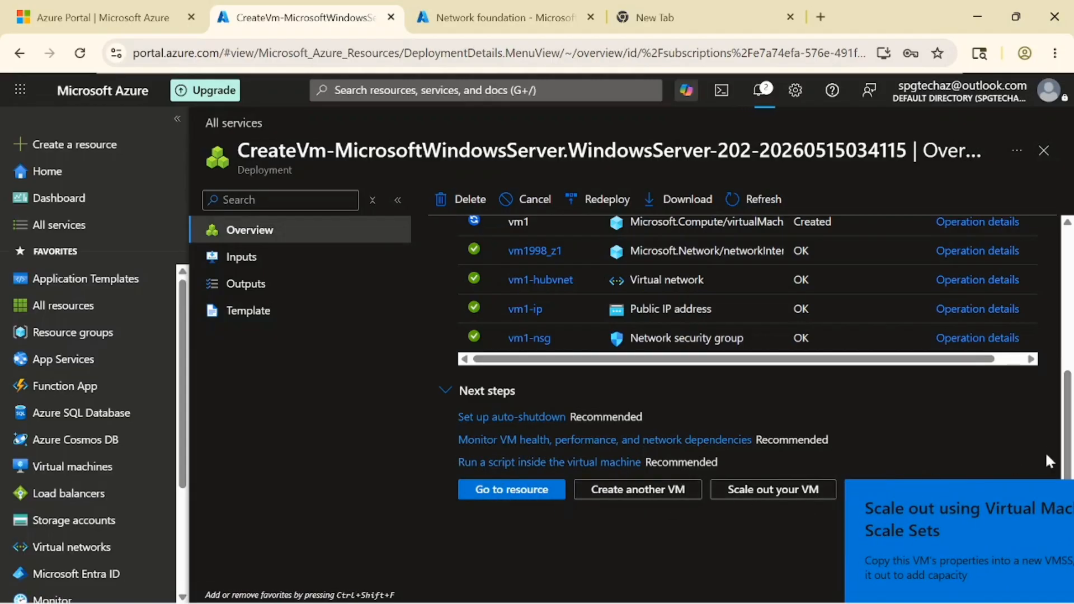
{"action": "left_click_drag", "start_coordinate": [1069, 418], "coordinate": [1069, 385]}
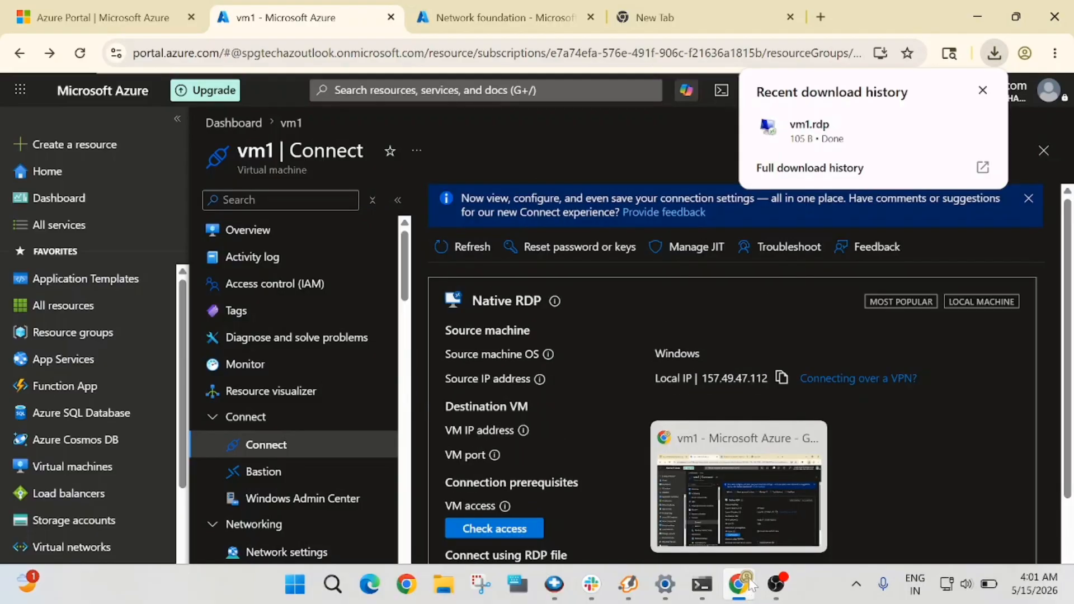
{"action": "mouse_move", "coordinate": [750, 582]}
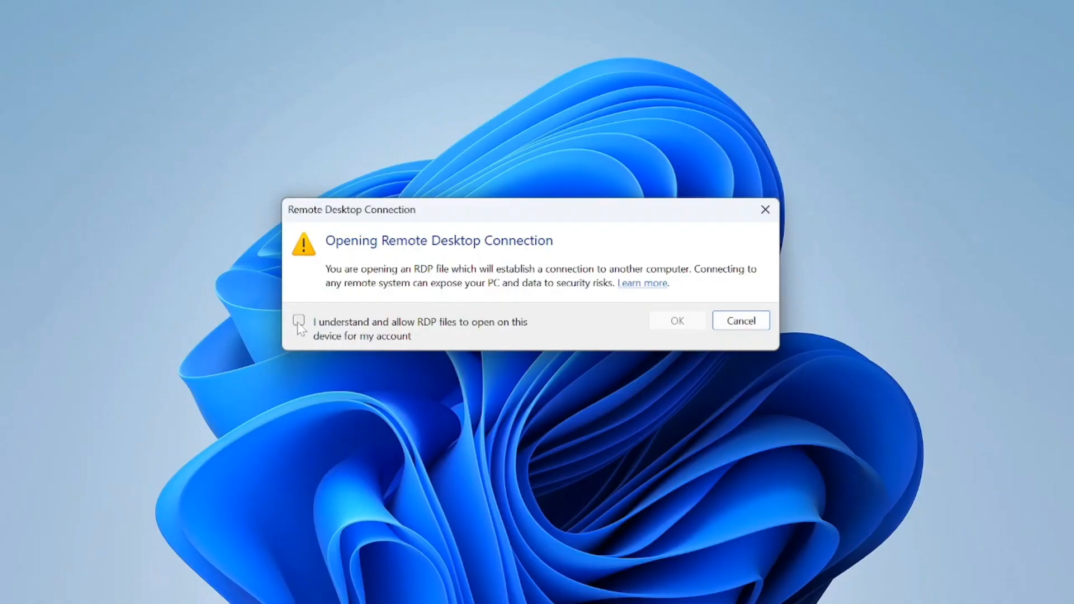
- Open vm1.rdp, enter the account password and accept the certificate warning to connect
{"action": "left_click", "coordinate": [299, 321]}
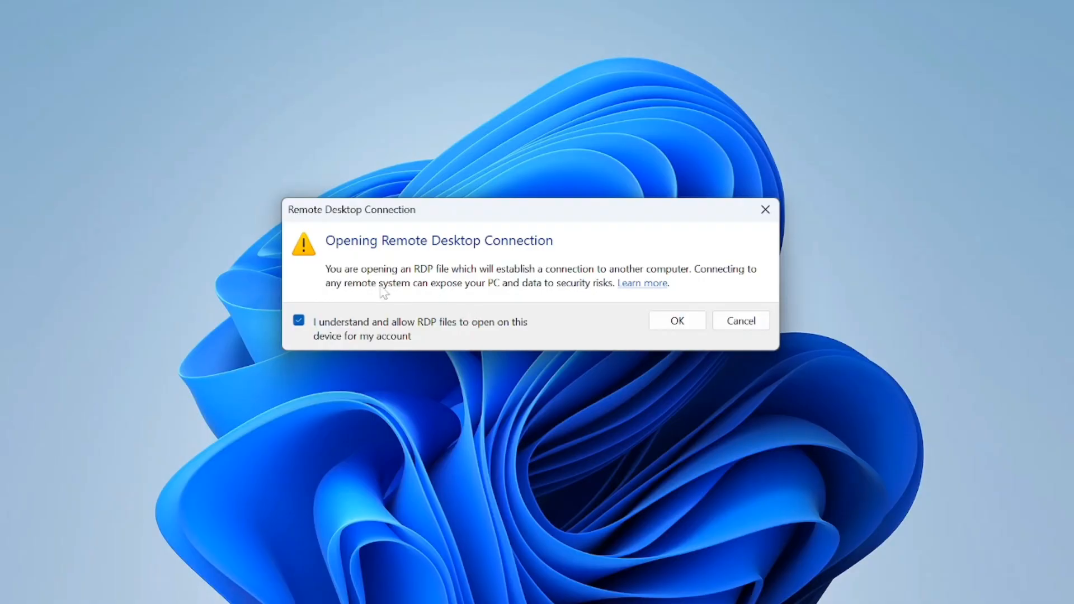
{"action": "left_click", "coordinate": [671, 321]}
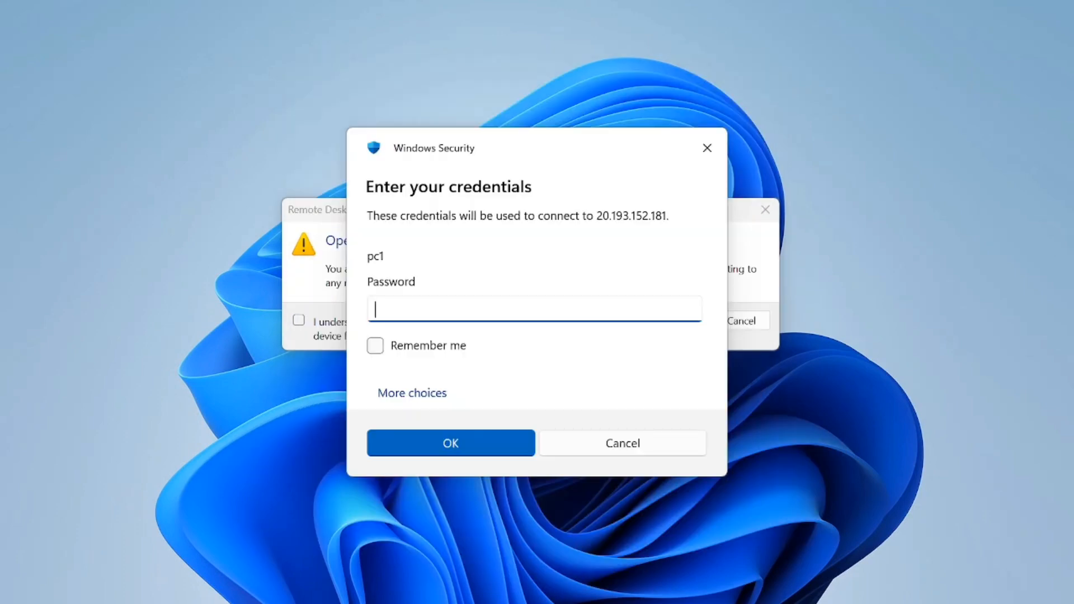
{"action": "type", "text": "*"}
{"action": "type", "text": "*"}
{"action": "type", "text": "*****"}
{"action": "type", "text": "••••"}
{"action": "left_click", "coordinate": [460, 445]}
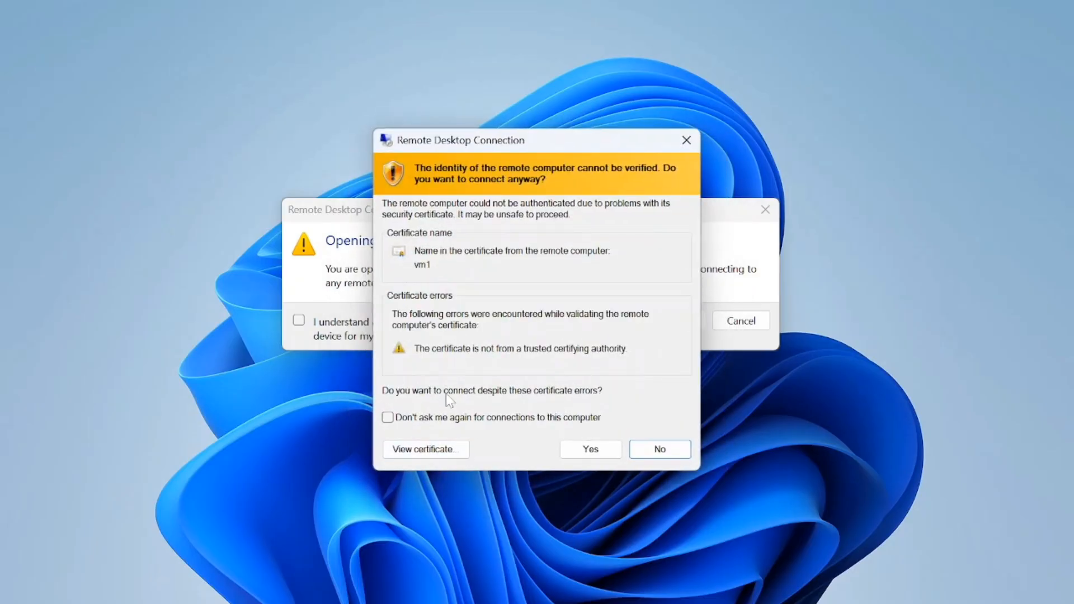
{"action": "left_click", "coordinate": [608, 454]}
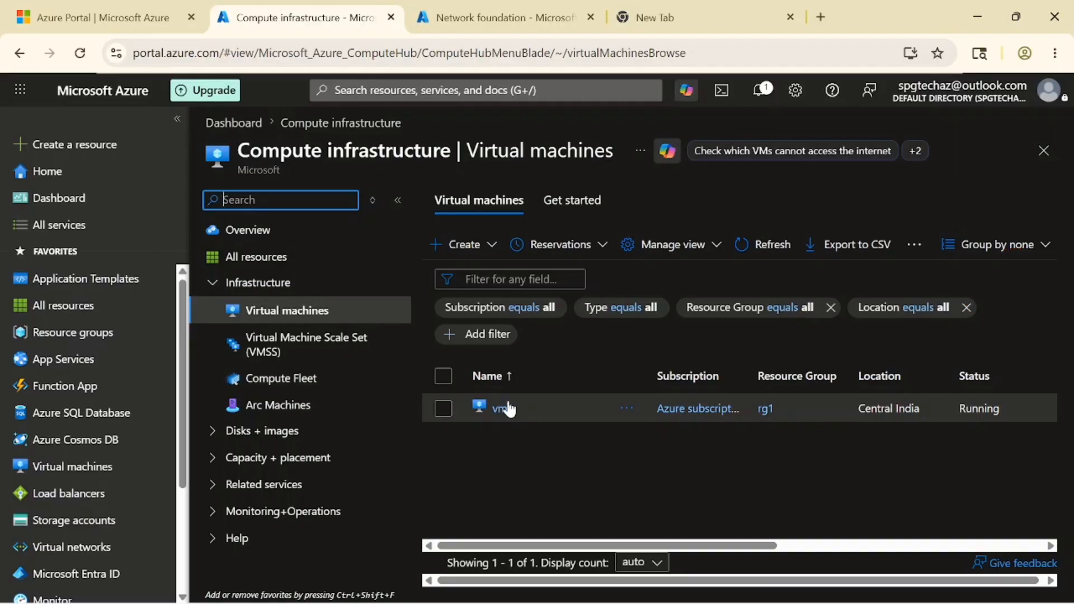
- Select vm1 in the Virtual machines list and open its Overview page
{"action": "left_click", "coordinate": [449, 408]}
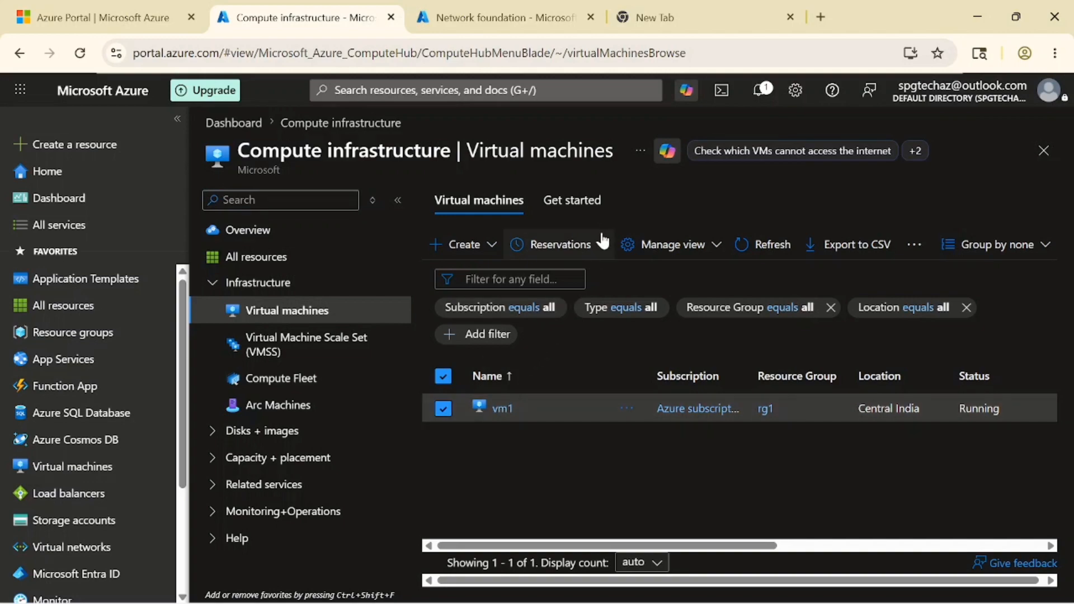
{"action": "left_click", "coordinate": [503, 409]}
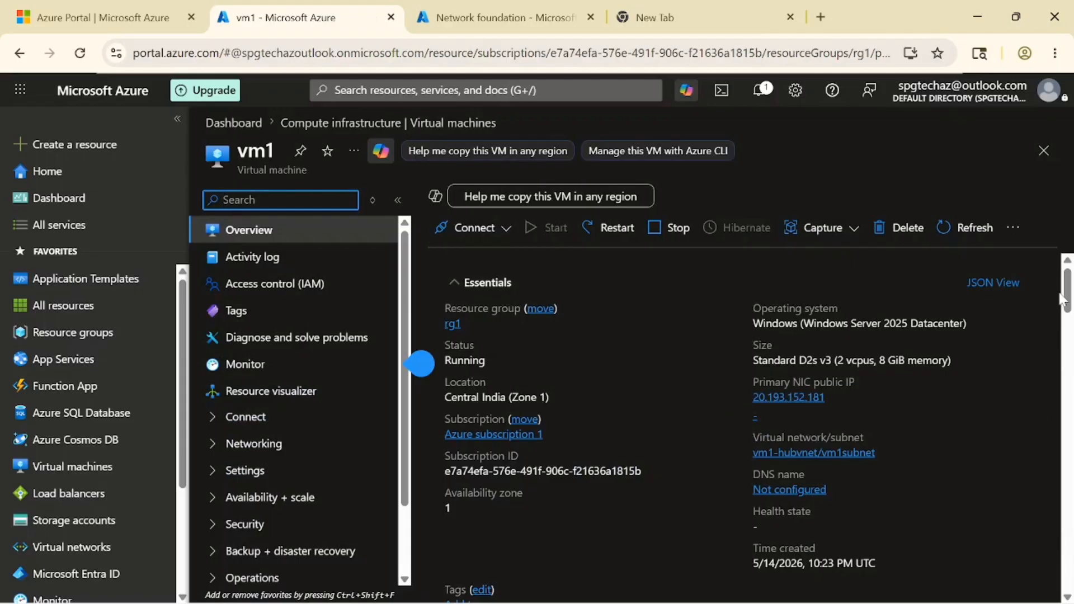
{"action": "left_click_drag", "start_coordinate": [1073, 528], "coordinate": [1072, 568]}
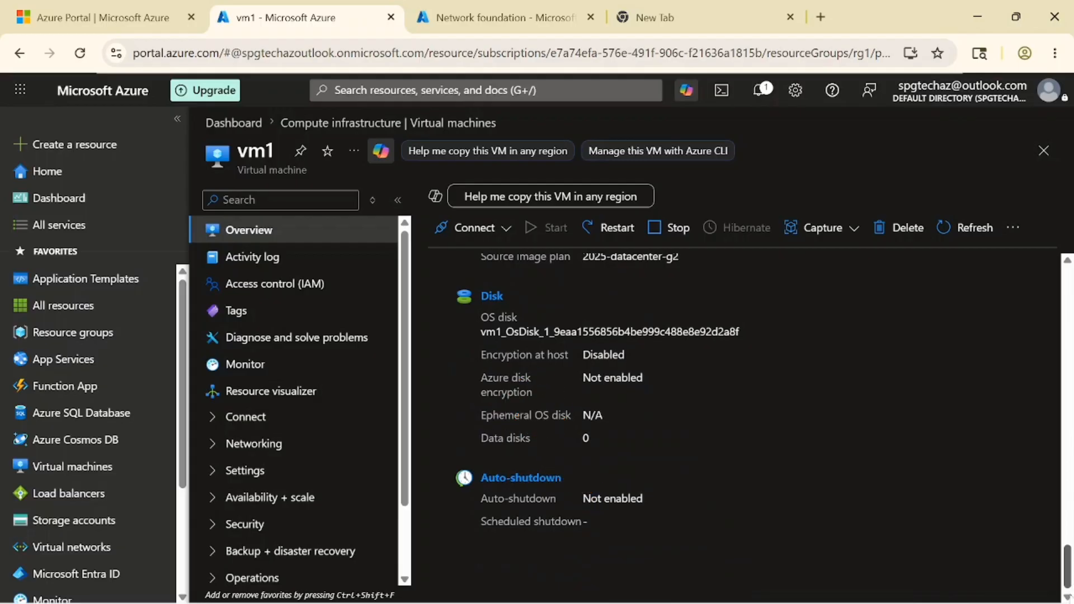
{"action": "left_click_drag", "start_coordinate": [1067, 565], "coordinate": [1055, 282]}
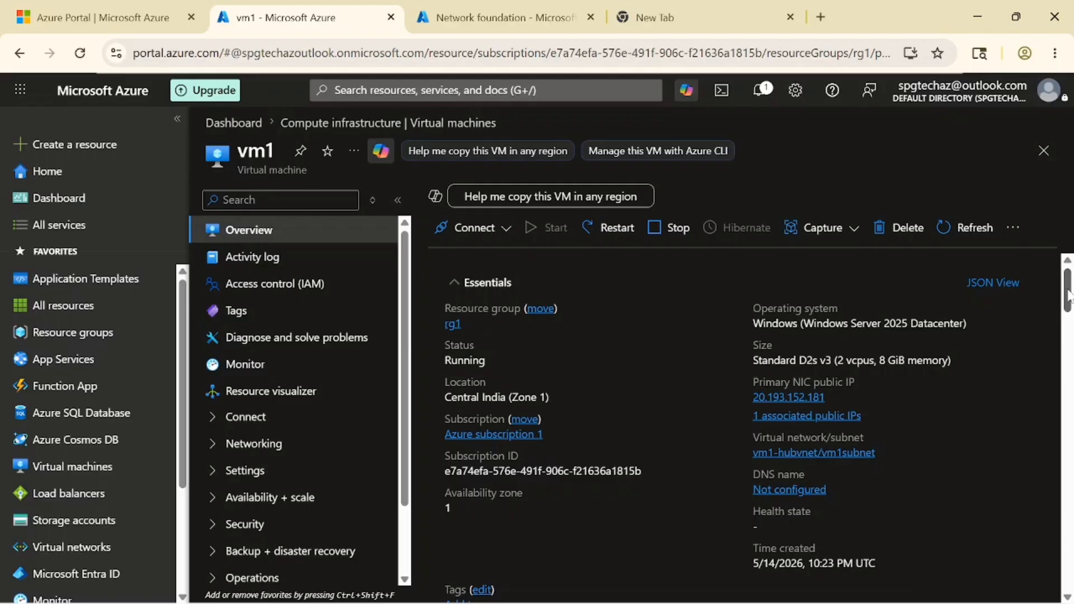
{"action": "left_click_drag", "start_coordinate": [1069, 294], "coordinate": [1069, 340]}
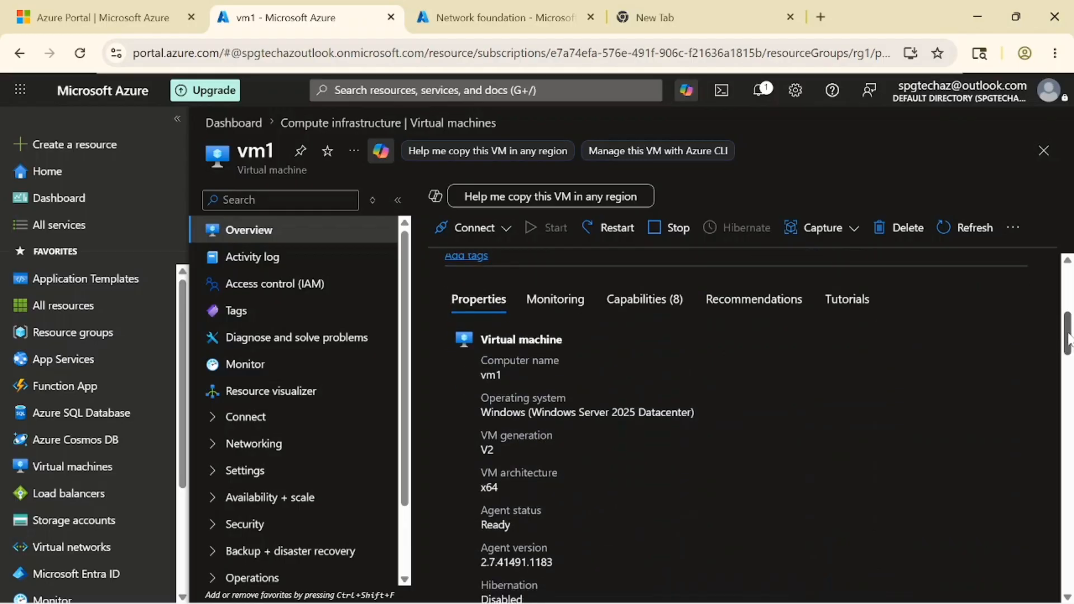